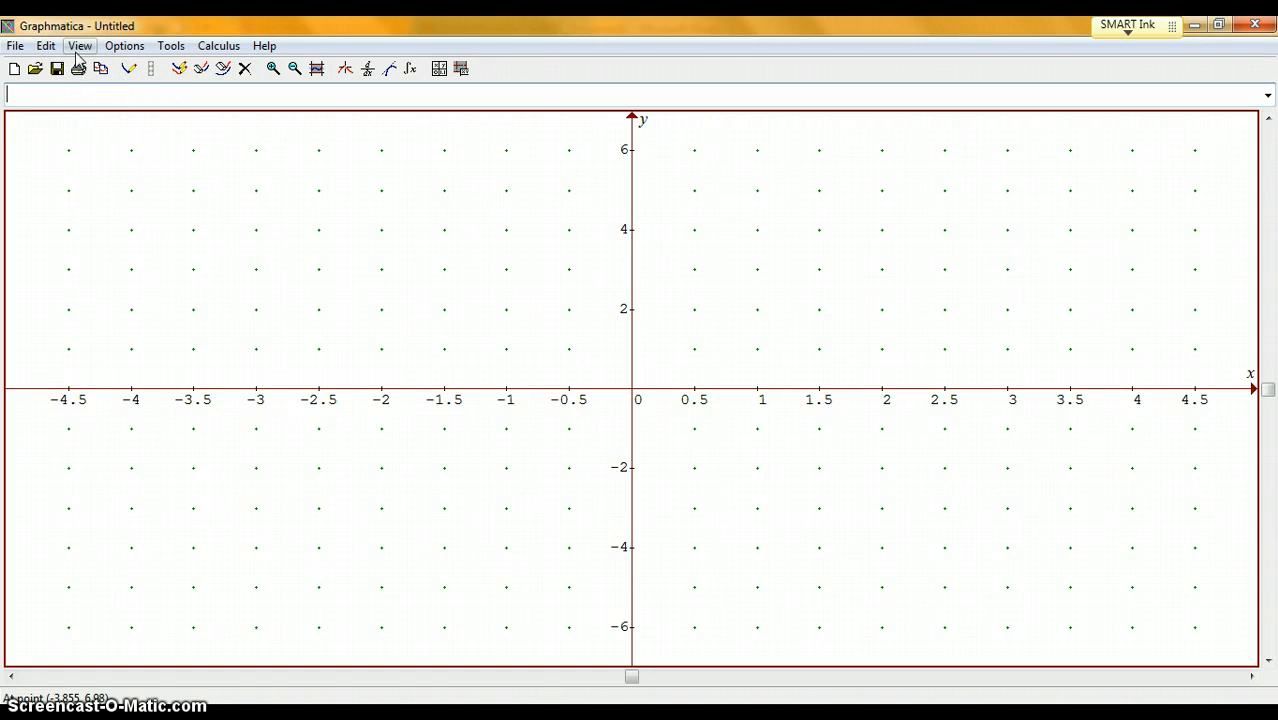
- Set the background graph paper's grid detail level to Gridlines in the graph document settings
left_click(116, 50)
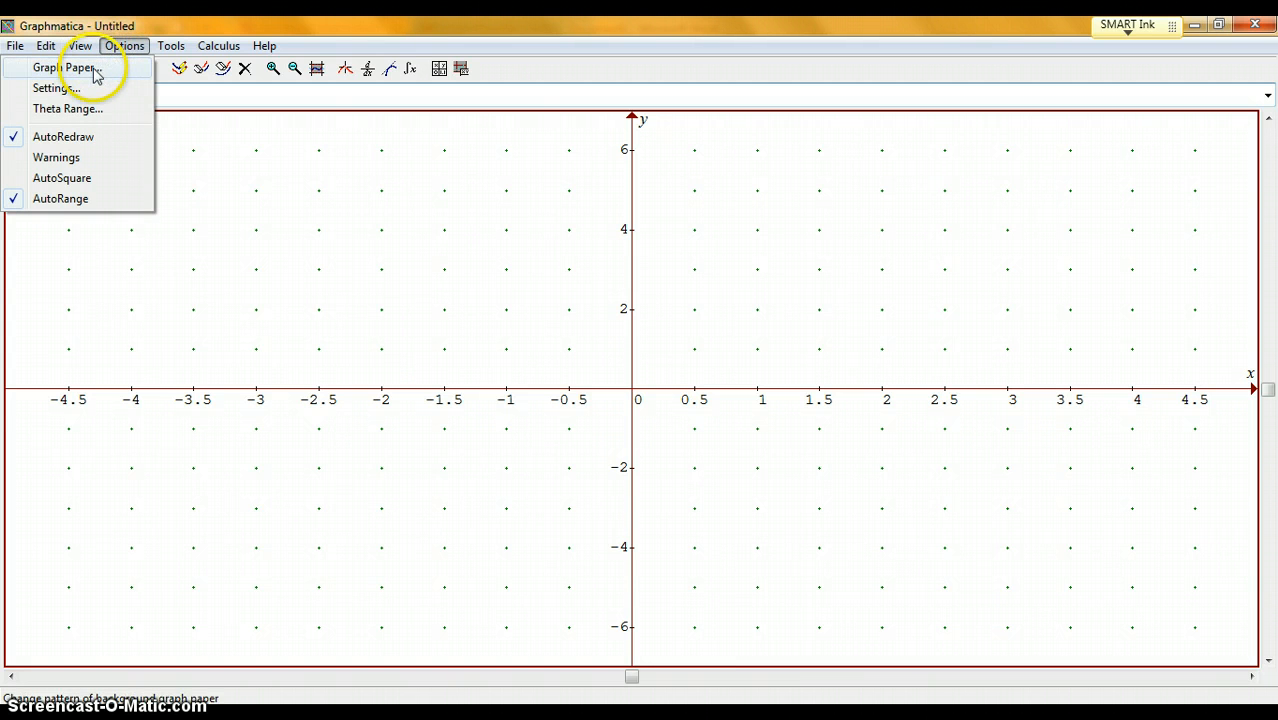
left_click(95, 69)
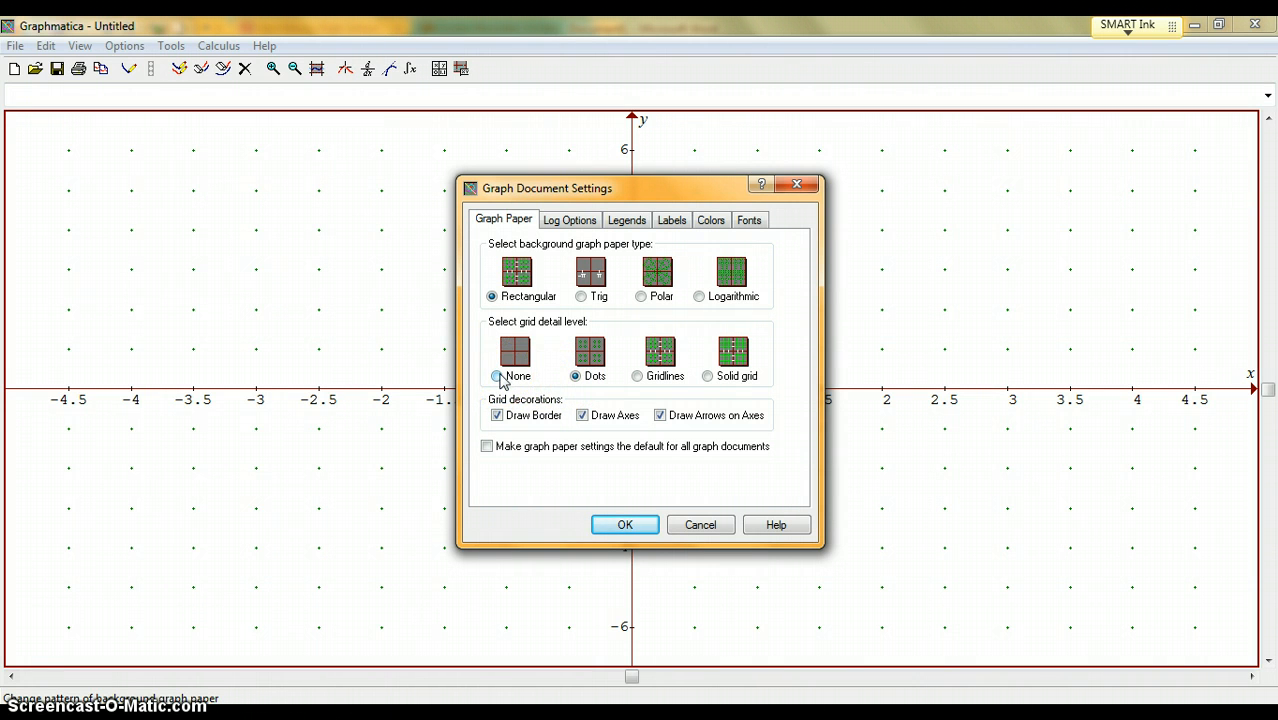
left_click(638, 376)
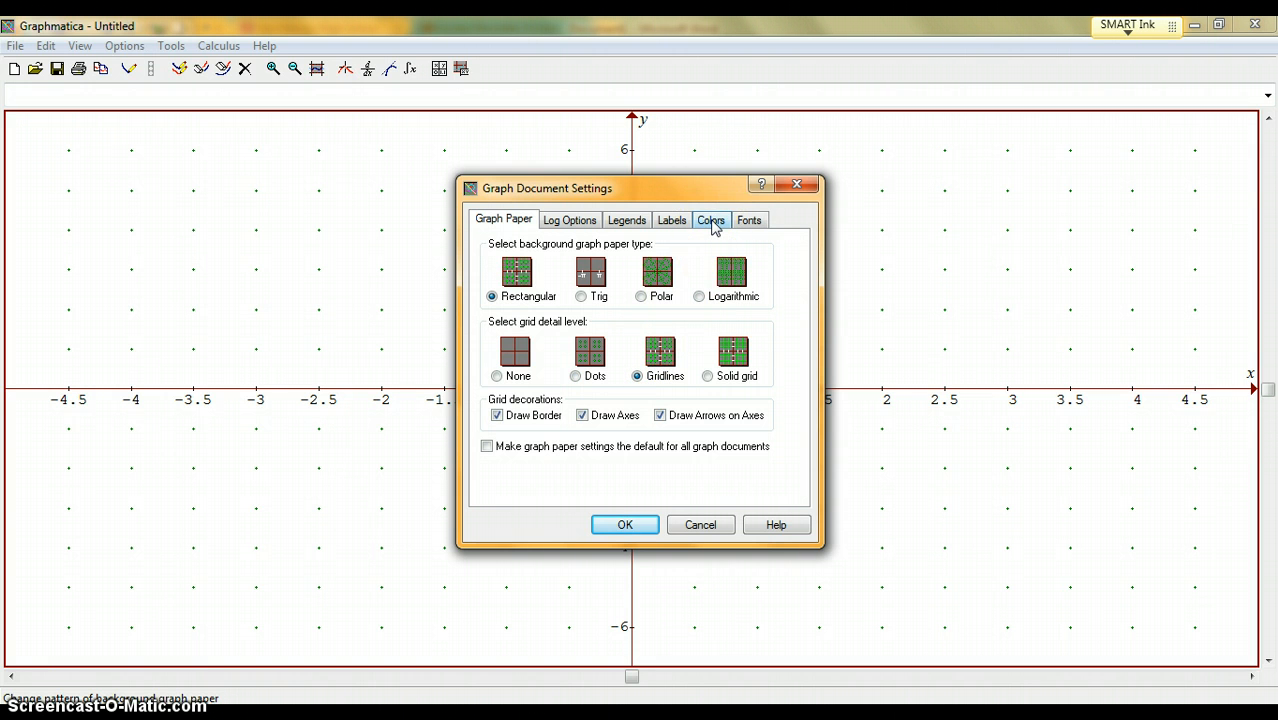
- Try yellow, dark cyan and light gray as custom background colors for the graph
left_click(712, 222)
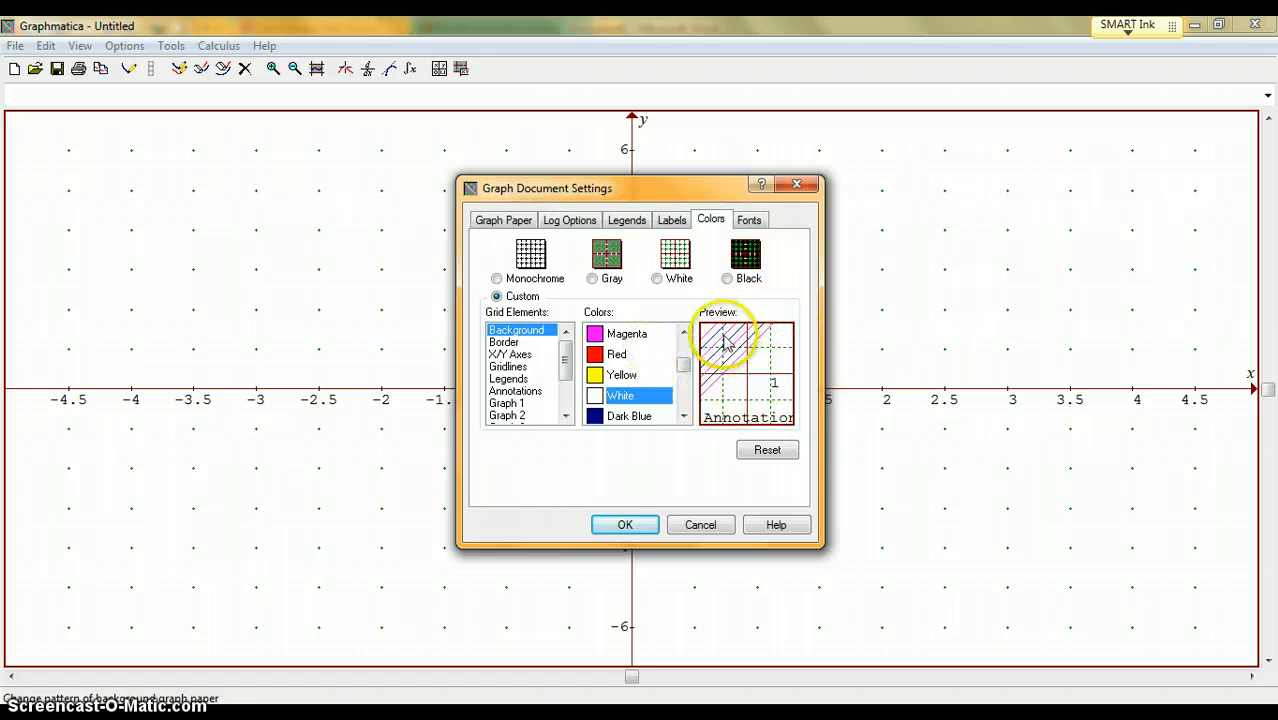
left_click(526, 338)
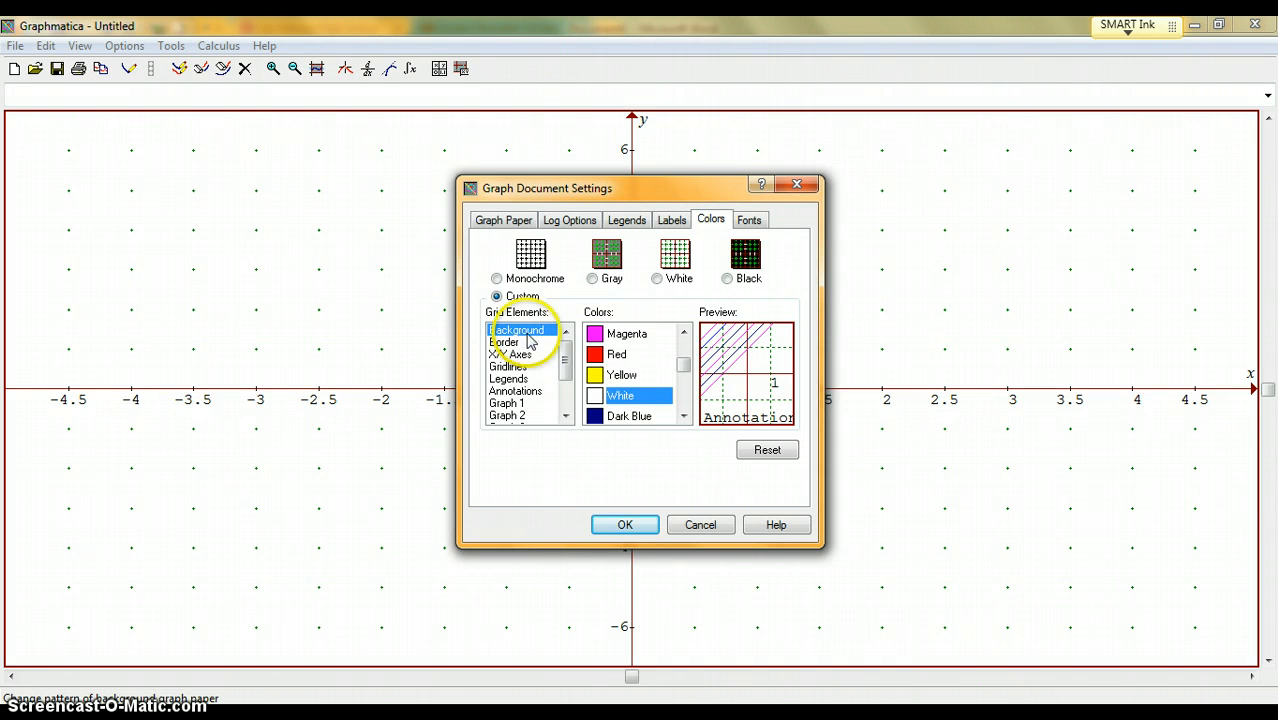
left_click(599, 375)
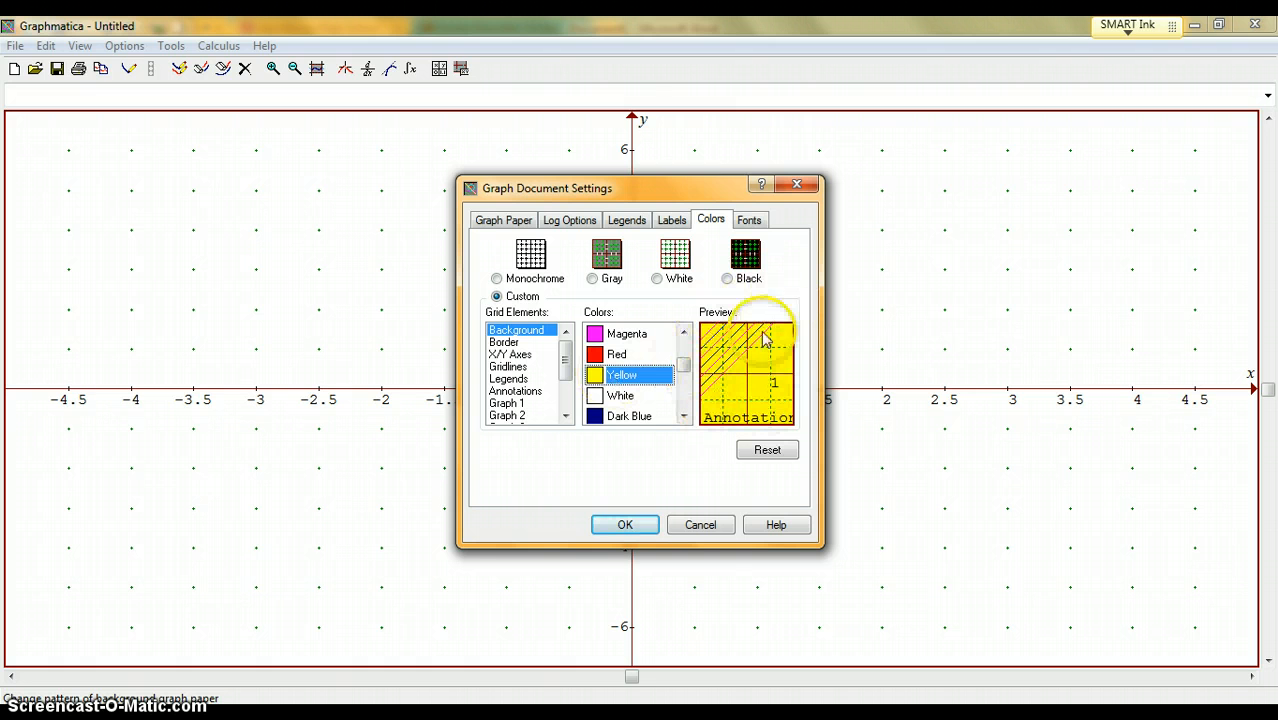
left_click(686, 398)
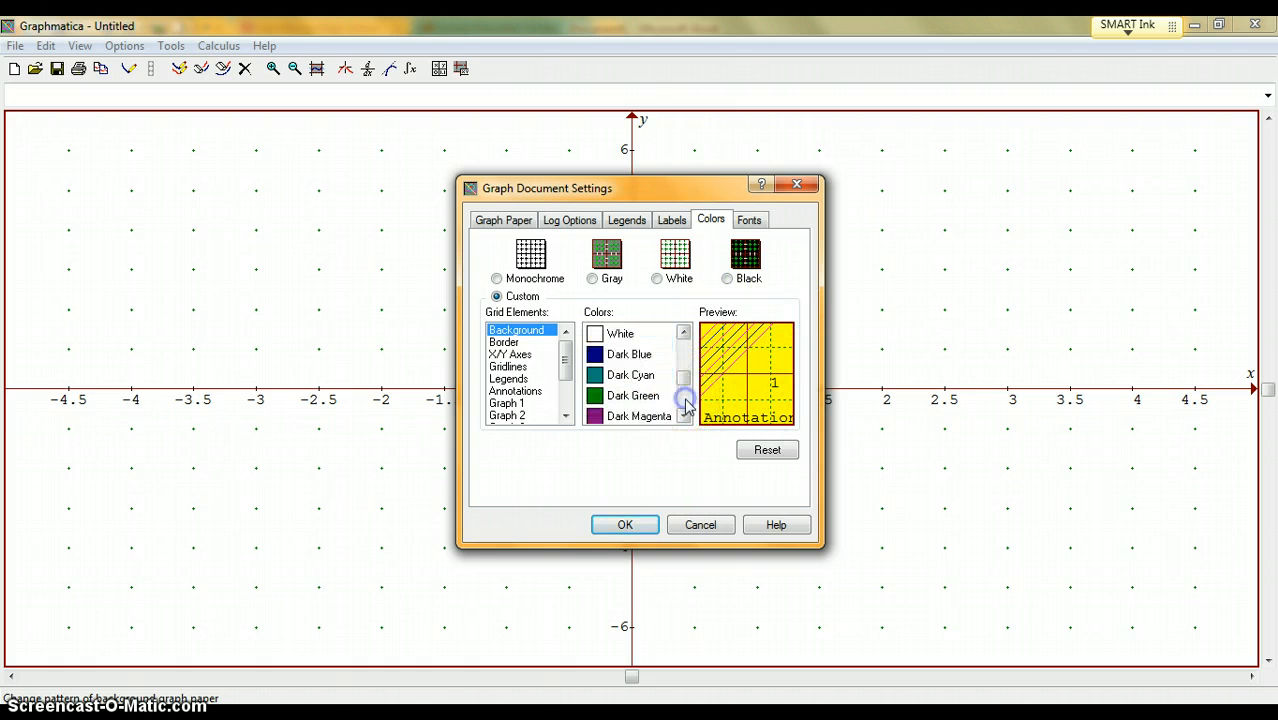
left_click(633, 378)
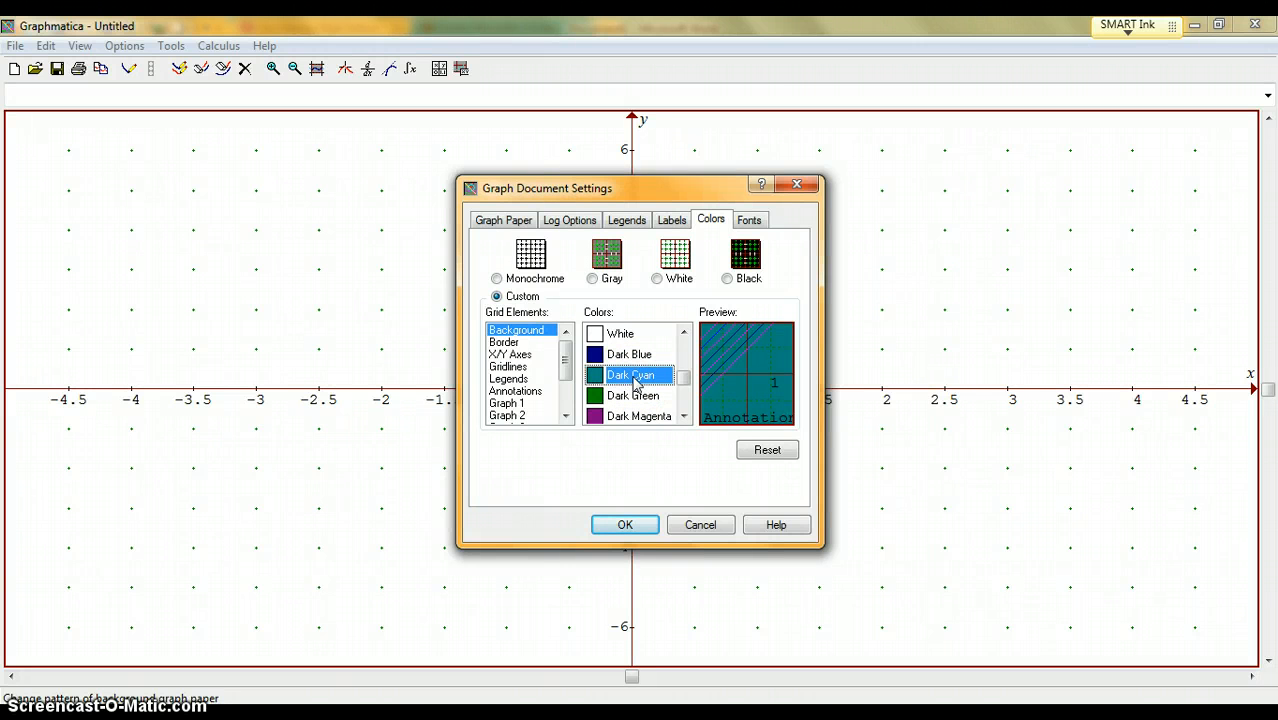
left_click(684, 416)
left_click(684, 416)
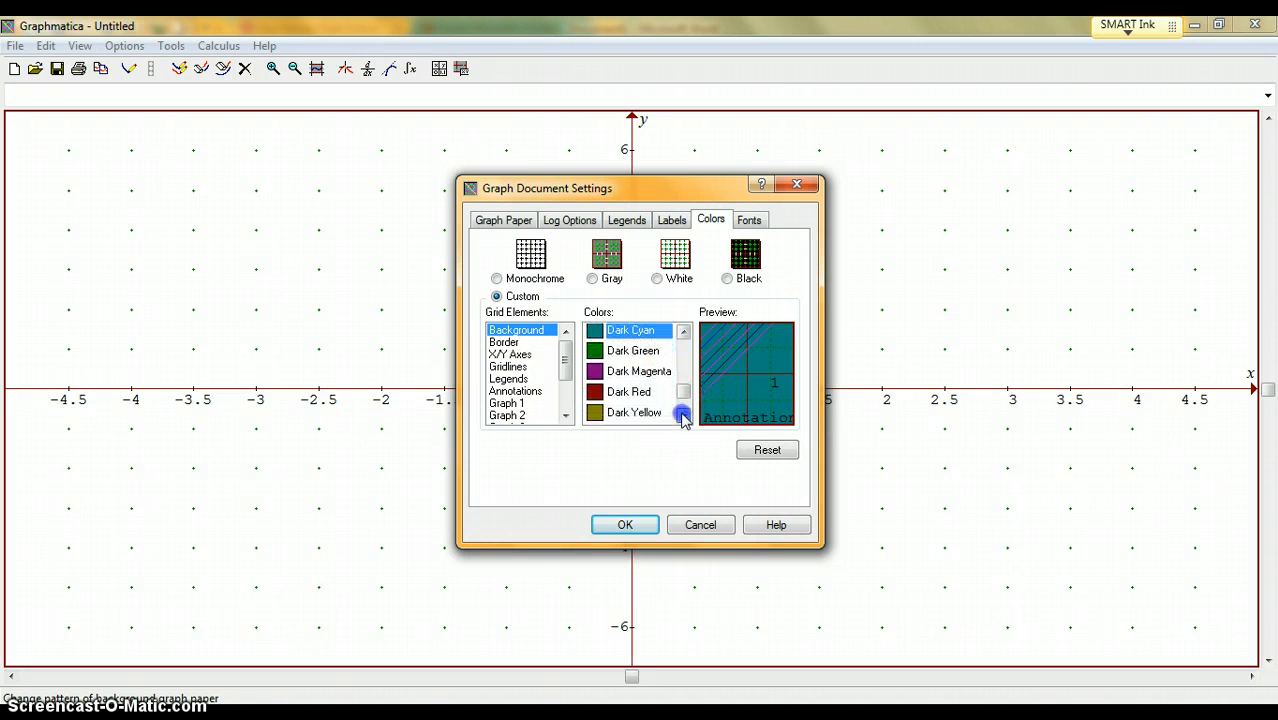
left_click(684, 416)
left_click(684, 416)
left_click(620, 420)
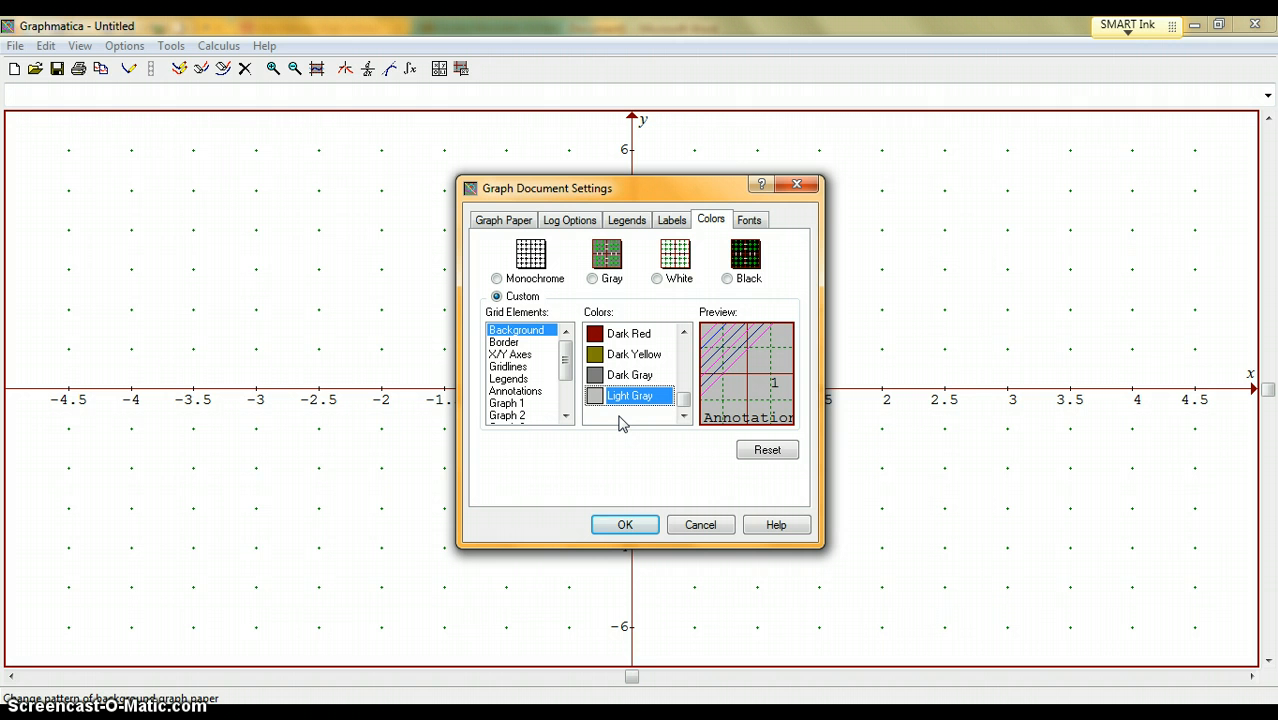
- Choose the White color scheme and apply the graph document settings
left_click(657, 279)
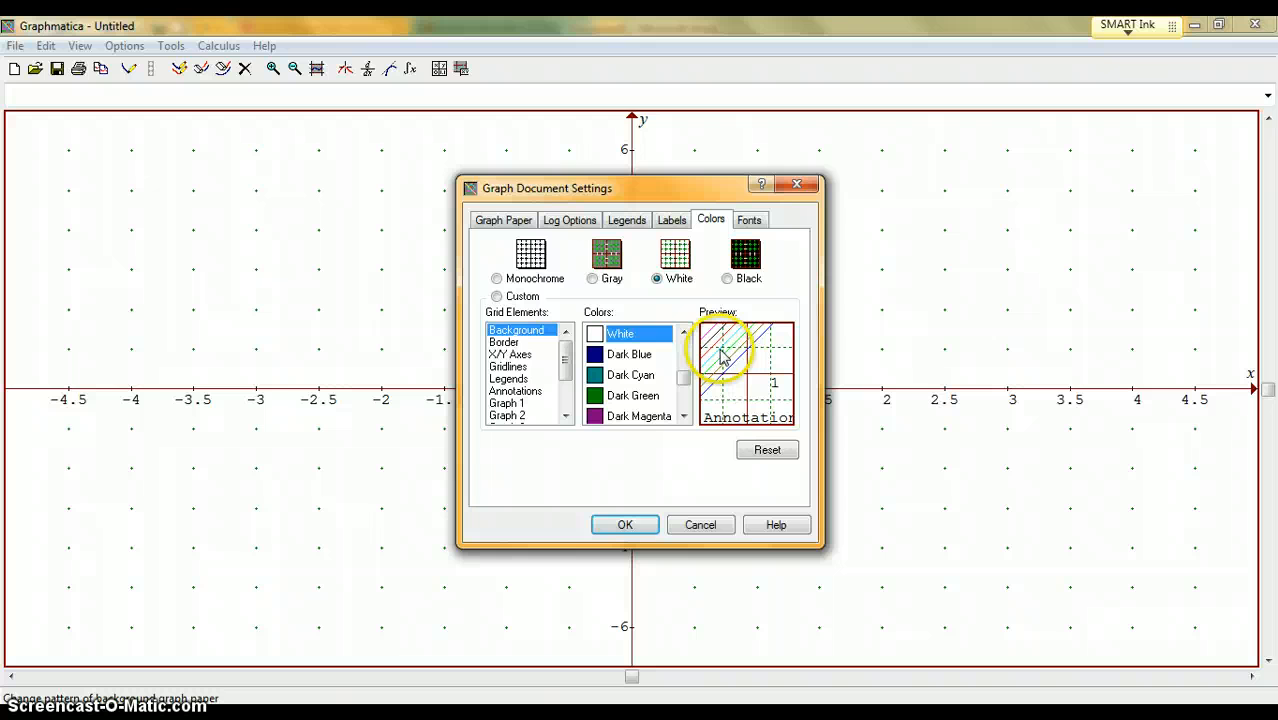
left_click(622, 526)
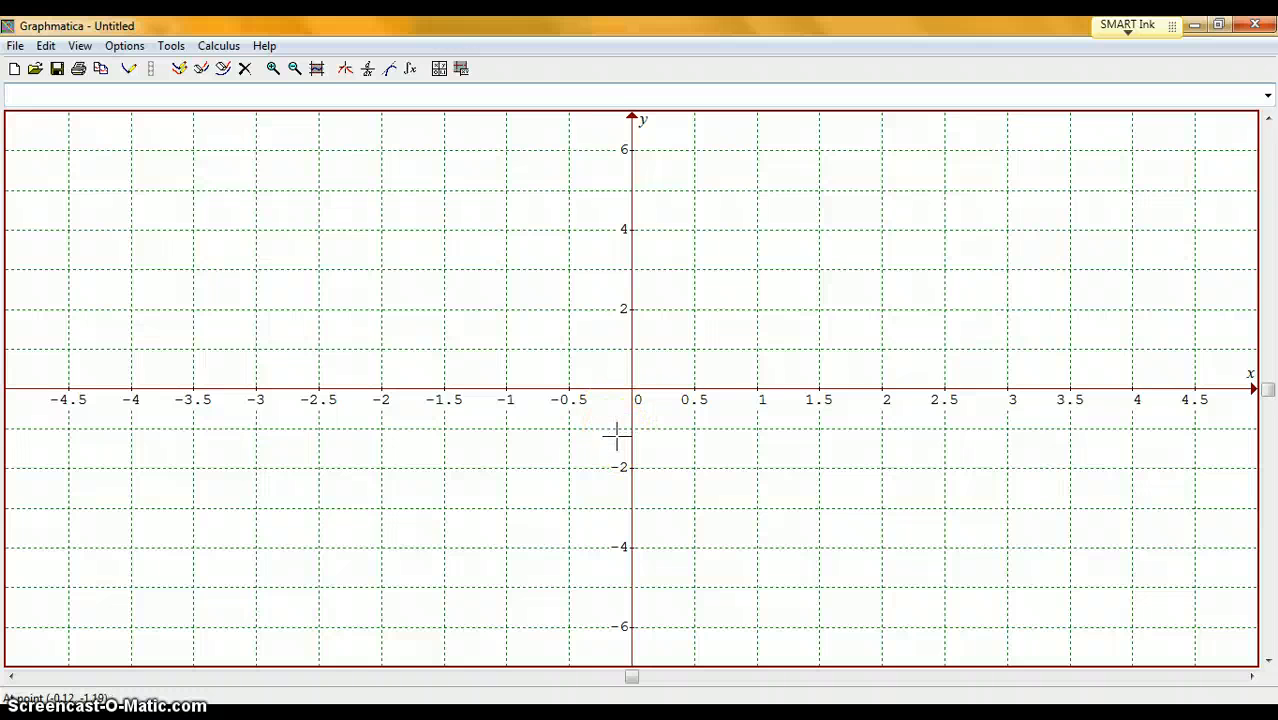
- Enter the equation y = x^2 and plot its graph
left_click(305, 96)
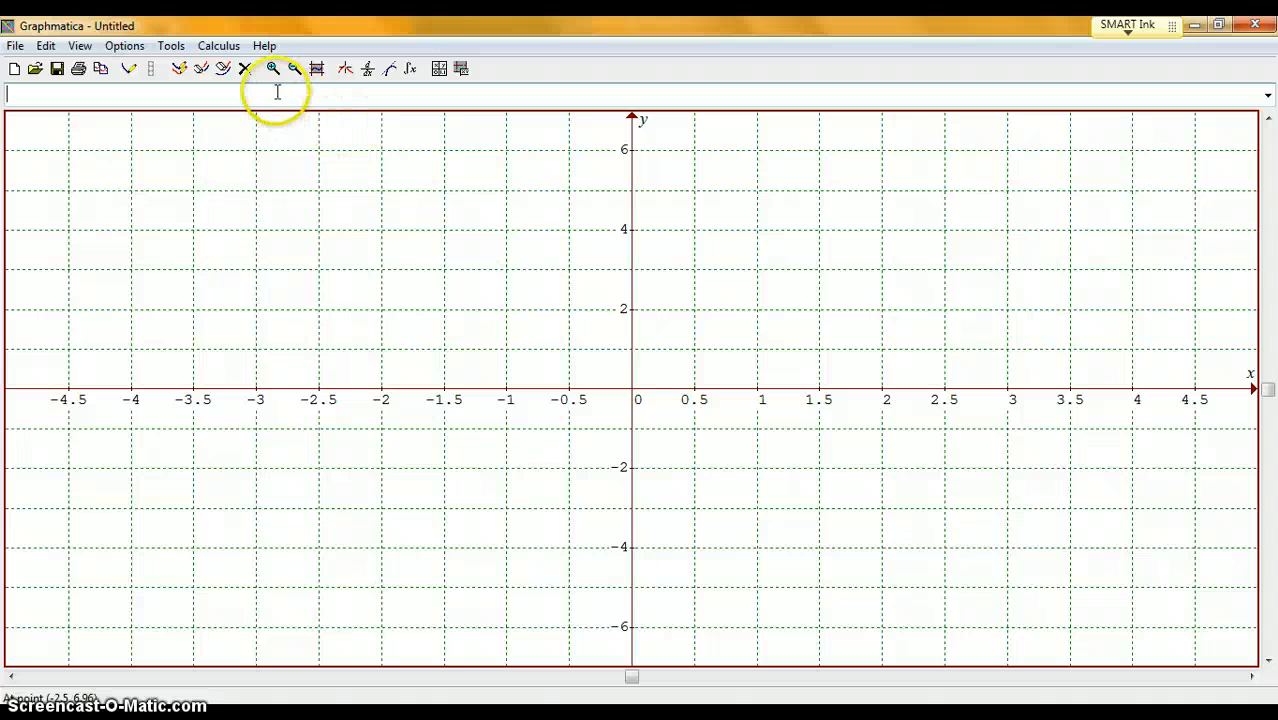
left_click(278, 94)
type("y = ")
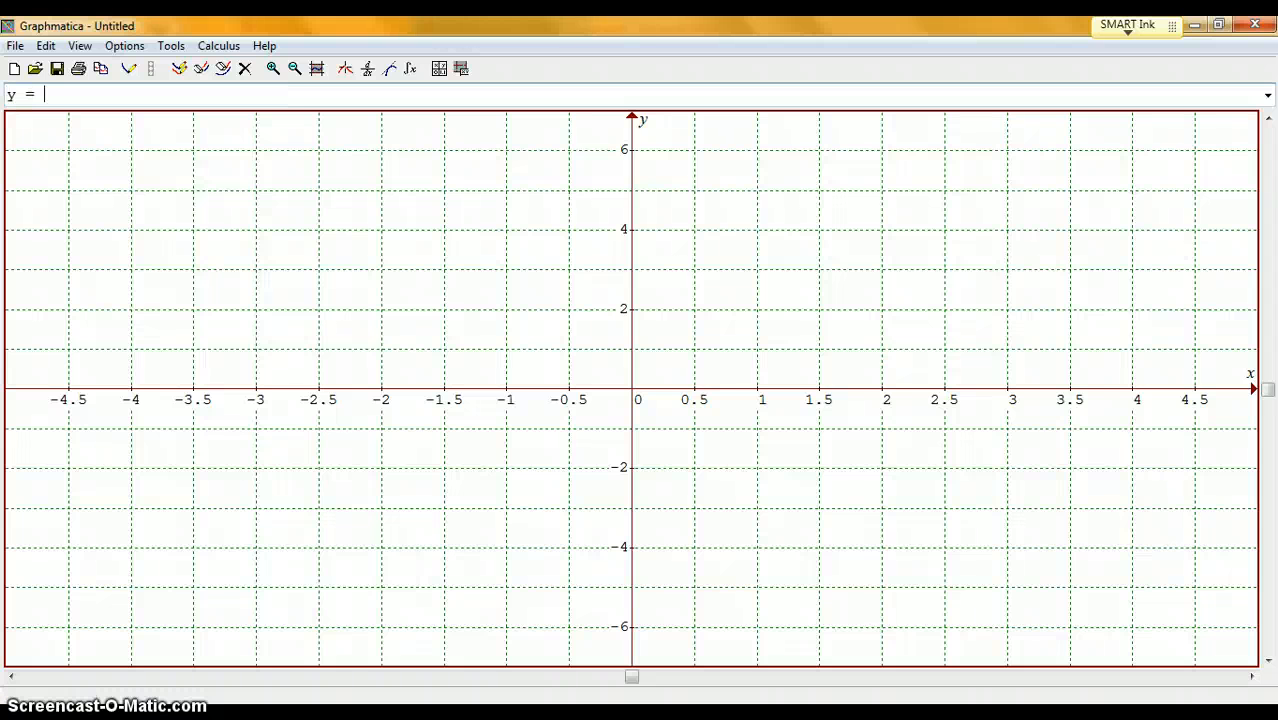
type("x^2")
key("Return")
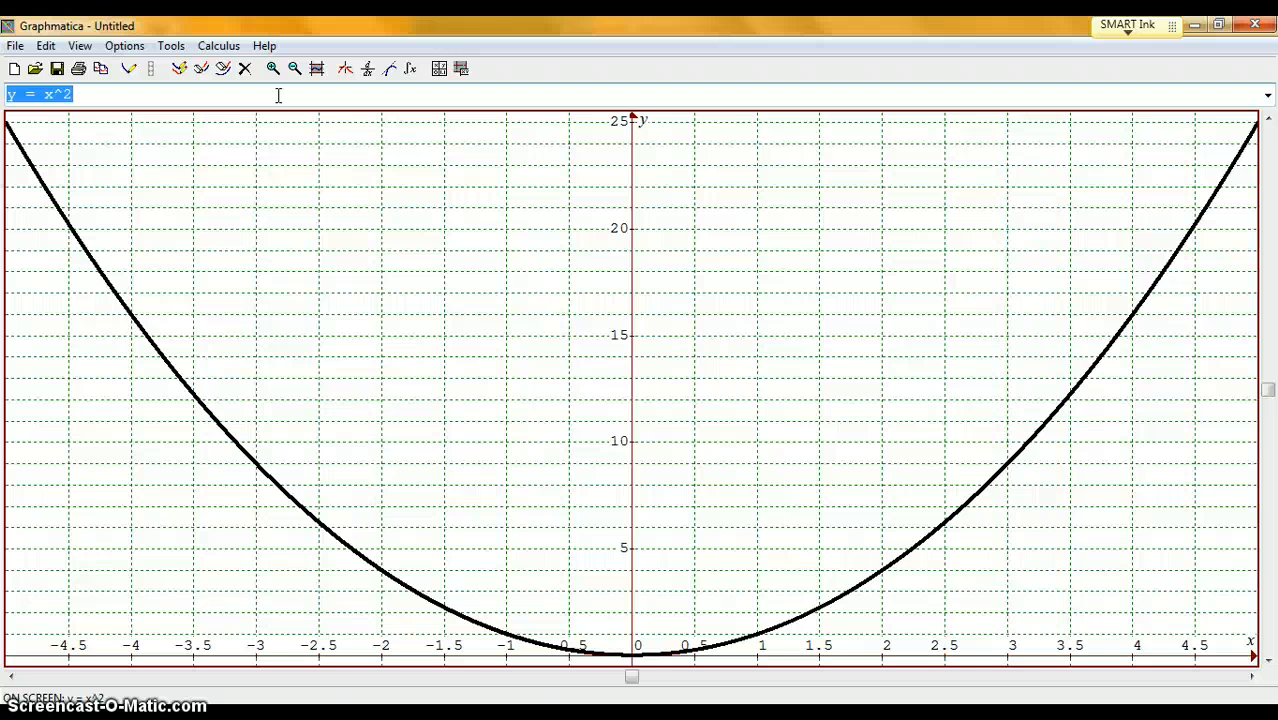
- Set the bottom of the grid range to -2
left_click(79, 48)
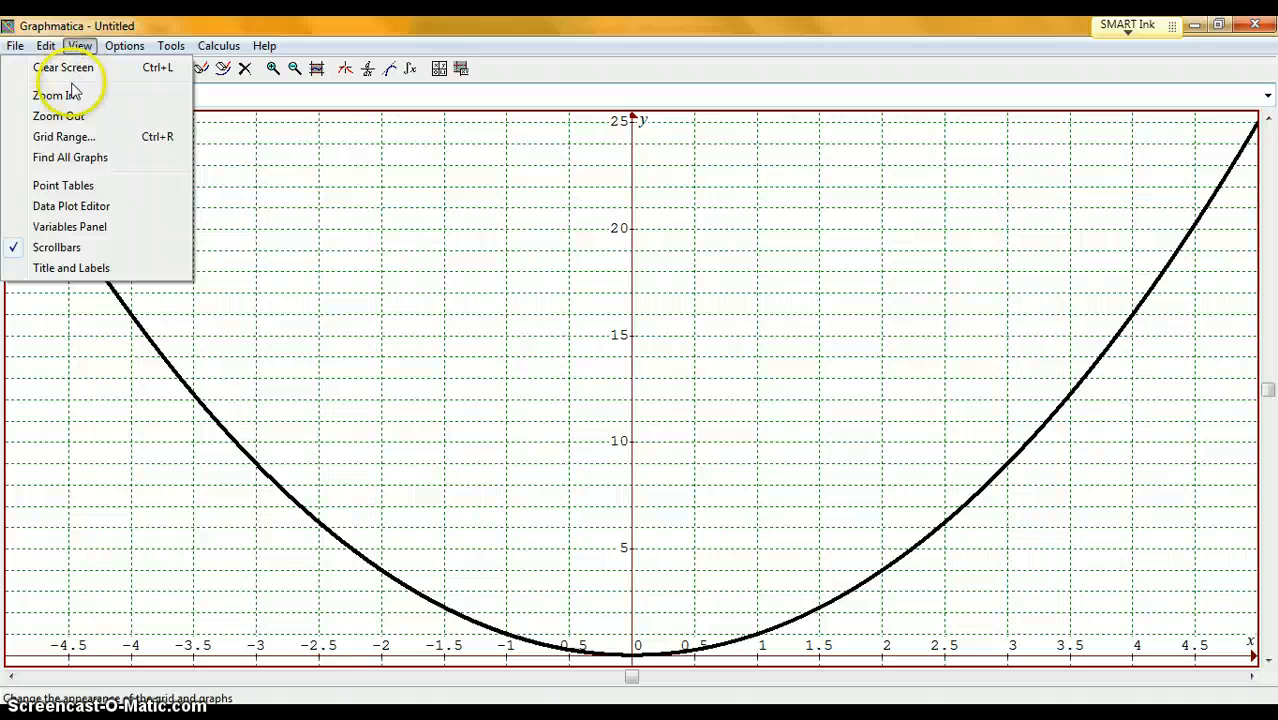
left_click(60, 138)
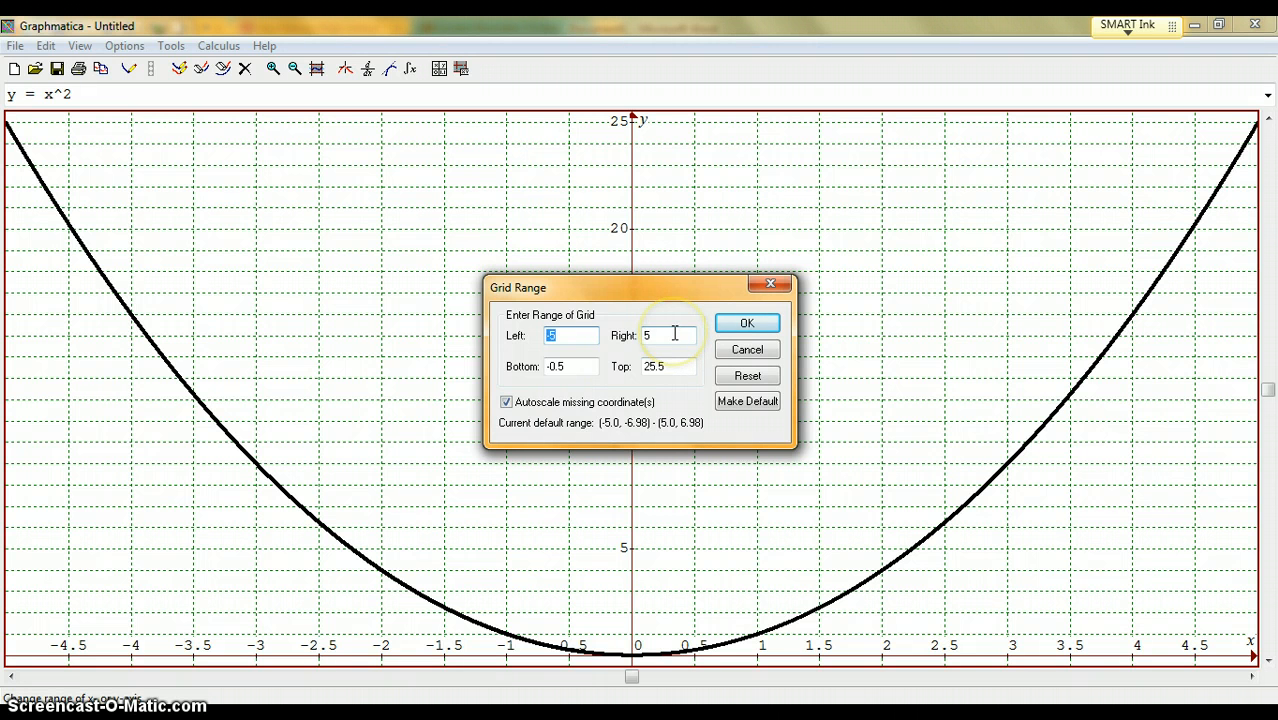
left_click(578, 365)
key("BackSpace")
key("BackSpace")
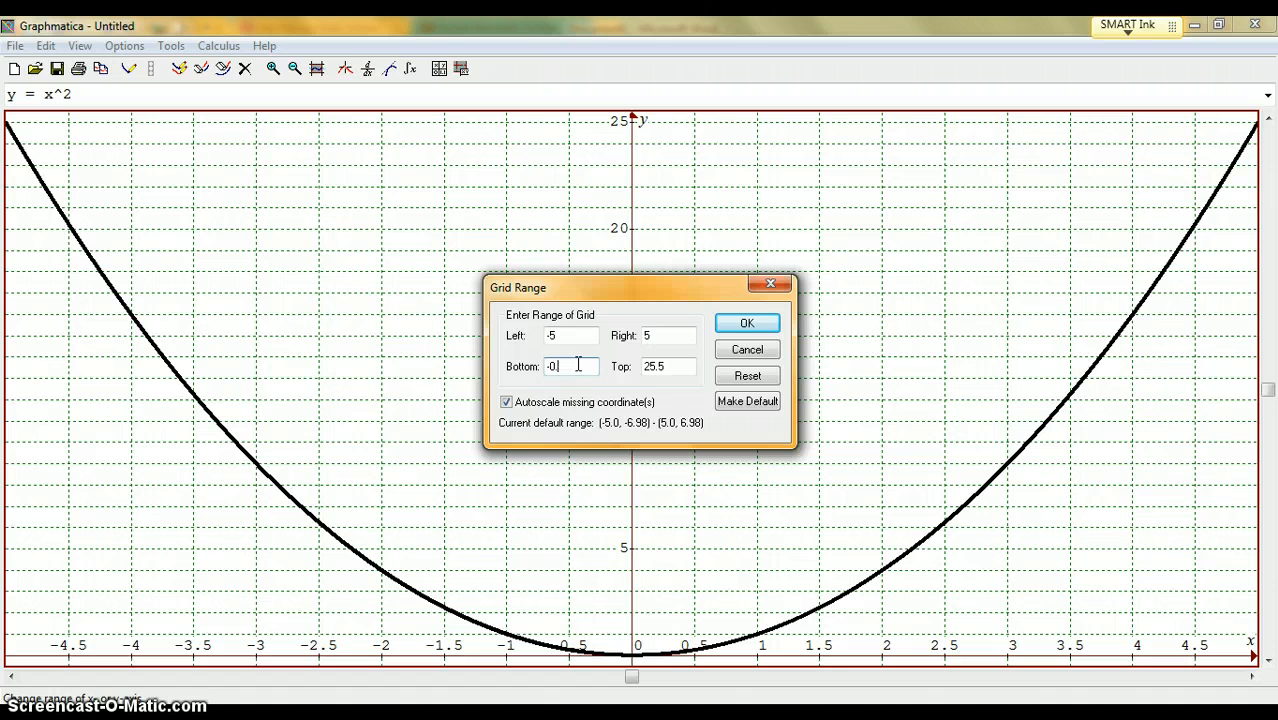
key("BackSpace")
key("BackSpace")
type("-2")
- Set the top of the grid range to 6 and apply the range
left_click(684, 366)
key("BackSpace")
key("BackSpace")
key("BackSpace")
key("BackSpace")
type("6")
left_click(740, 322)
left_click(745, 326)
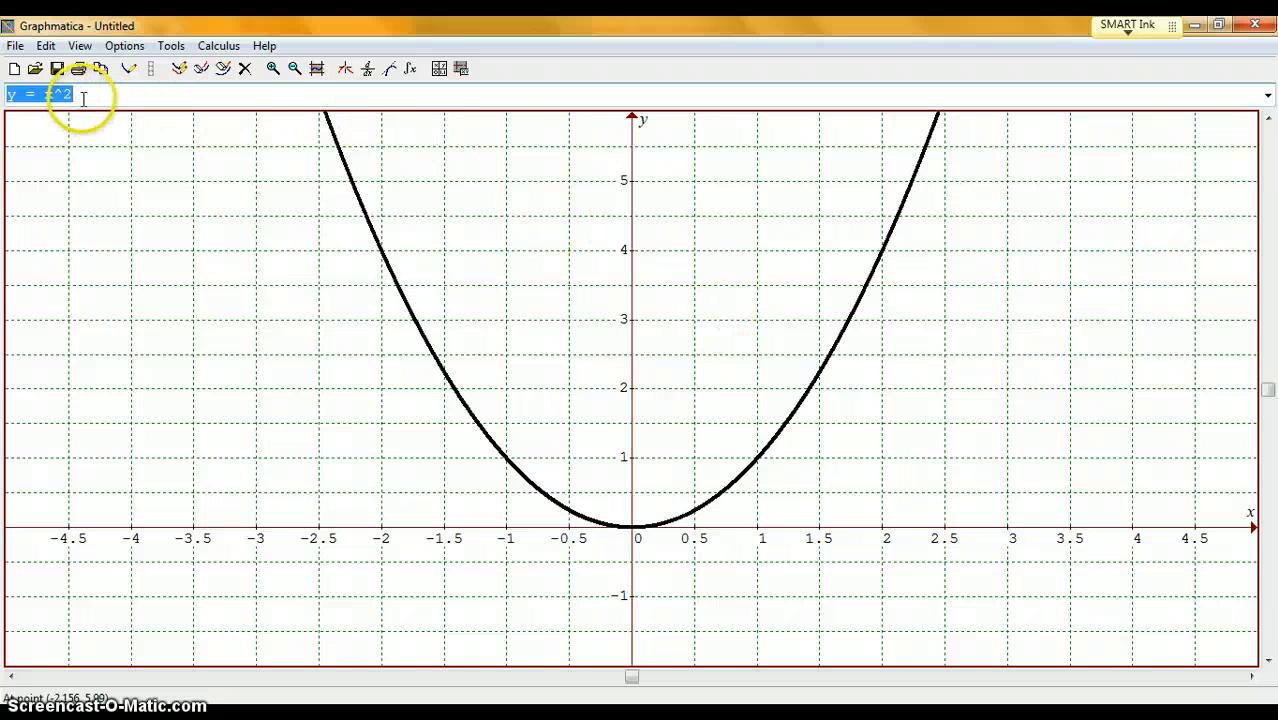
- Delete the y = x^2 graph and plot y = e^x in its place
left_click(247, 72)
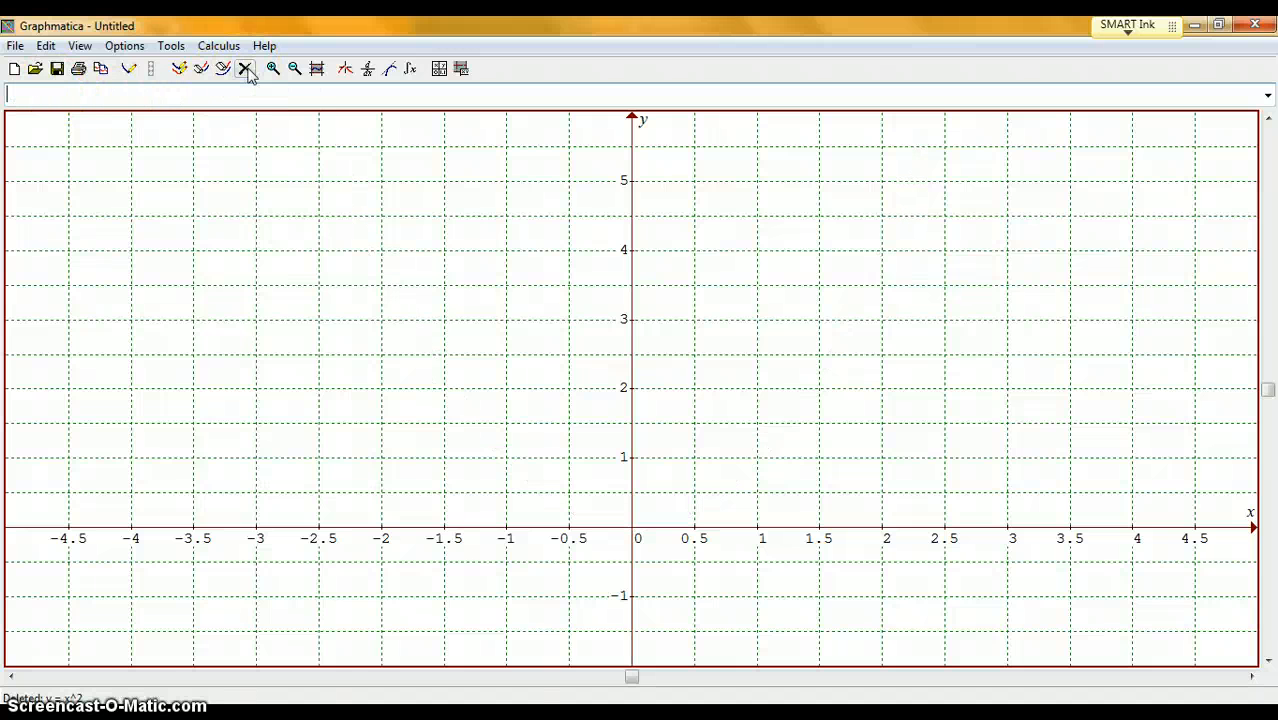
left_click(250, 93)
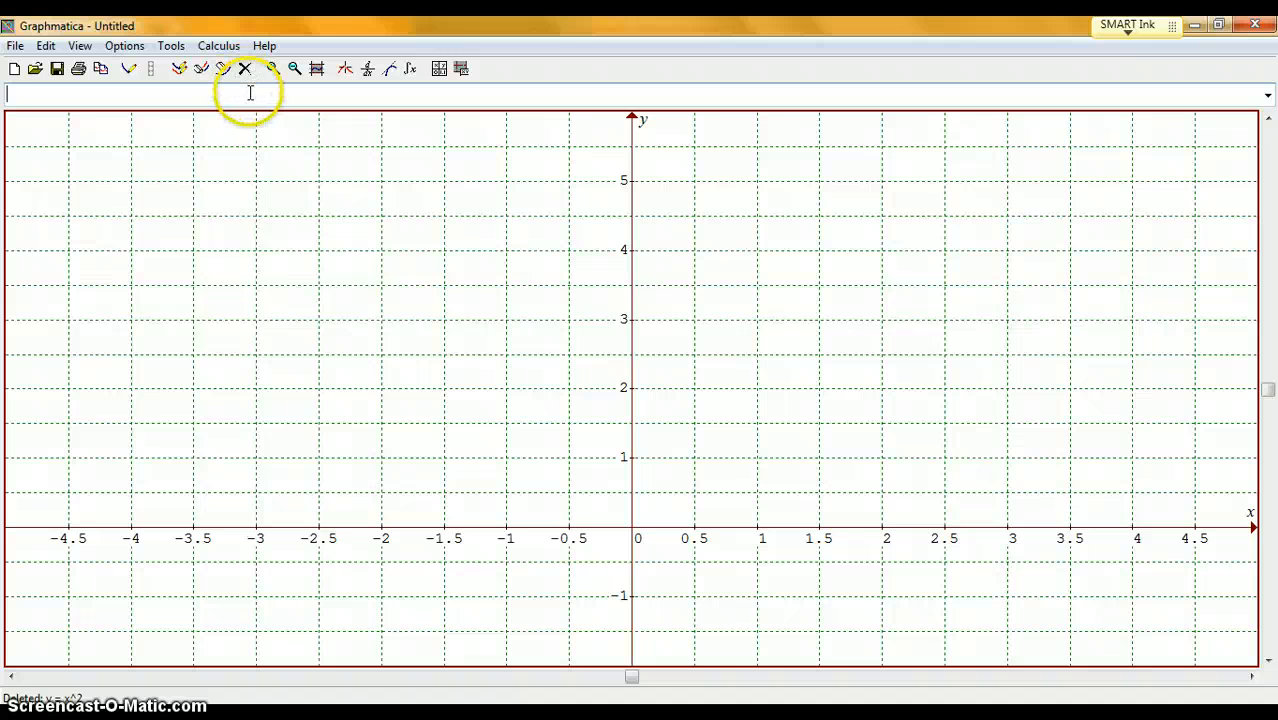
type("y")
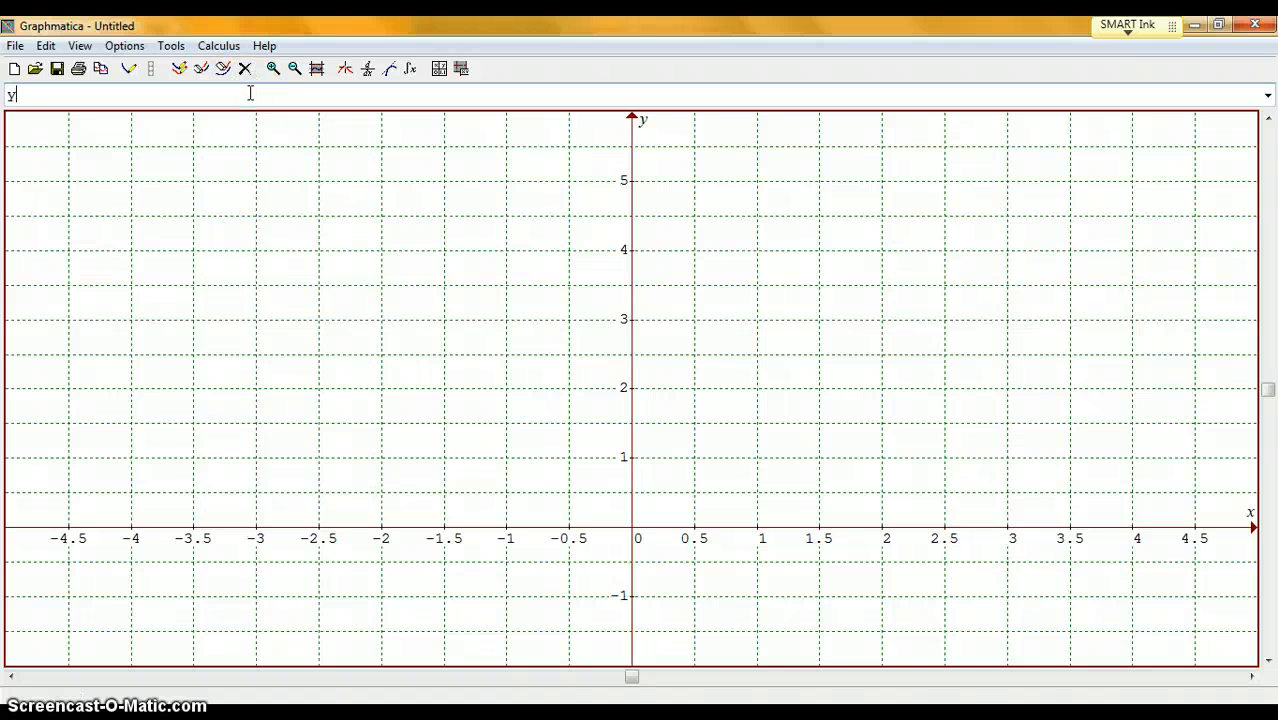
type(" = e^x")
key("Return")
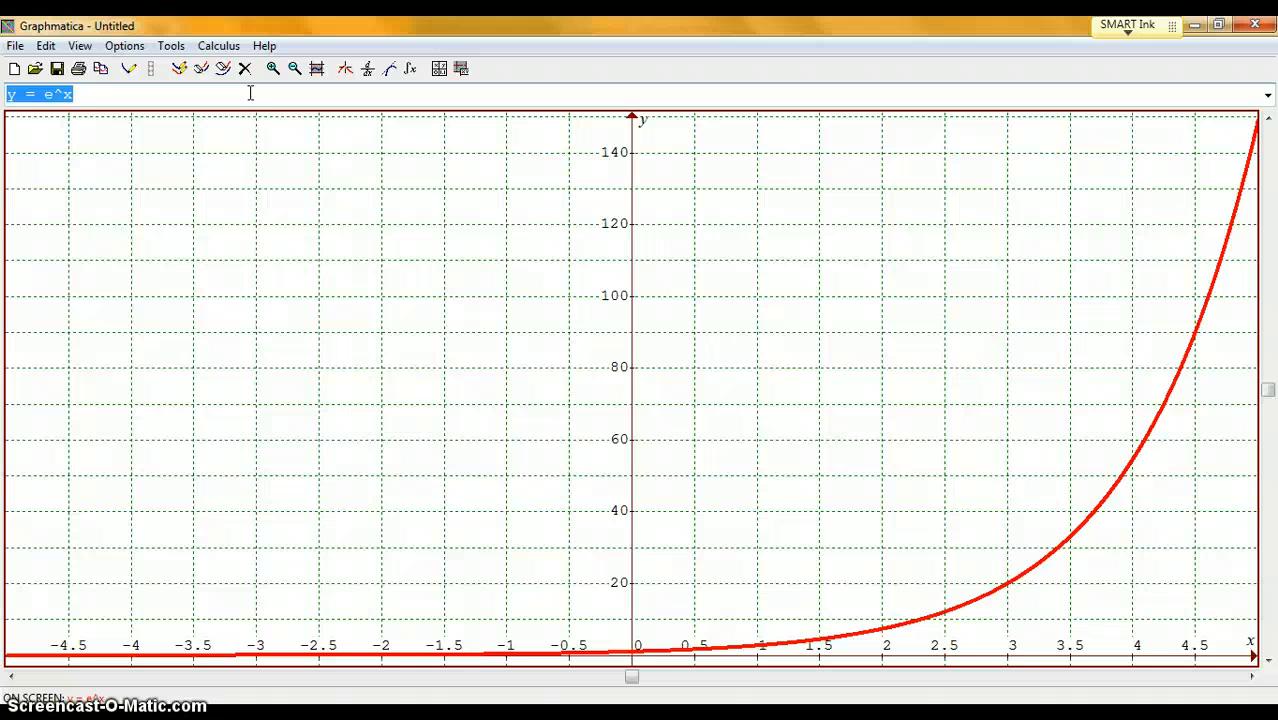
- Delete the y = e^x graph and reset the grid to its default range
left_click(244, 68)
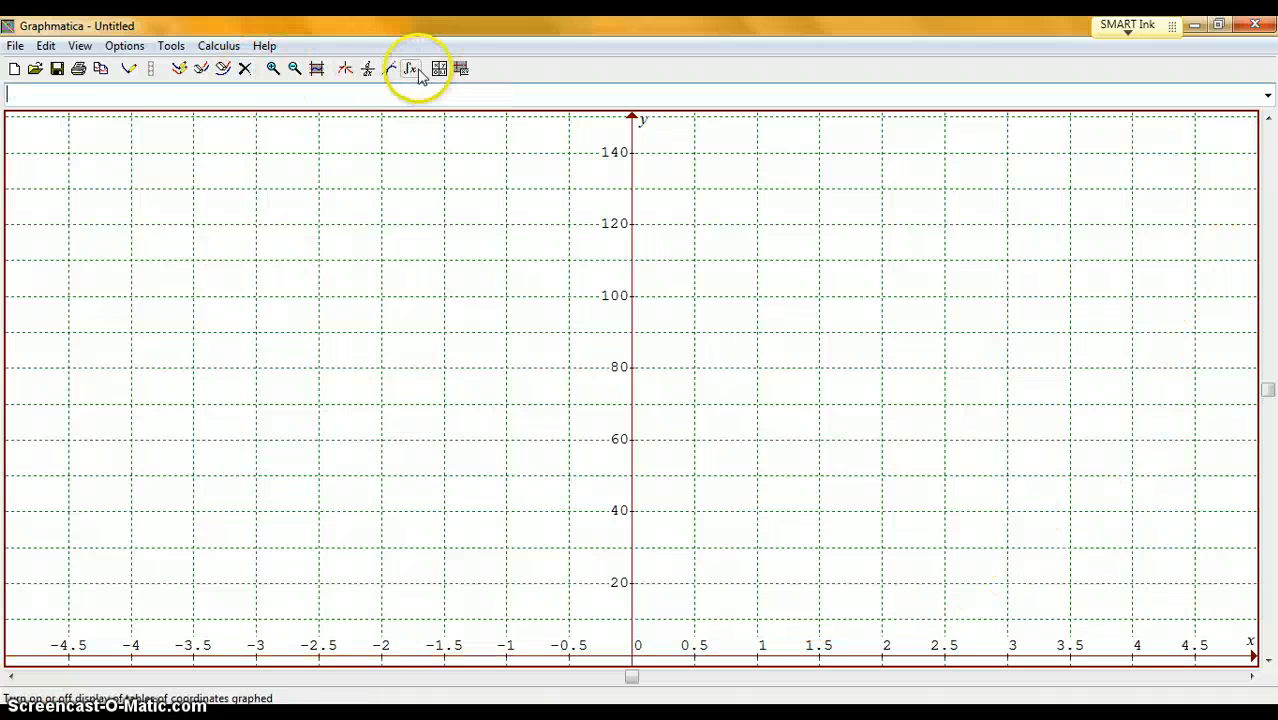
left_click(317, 69)
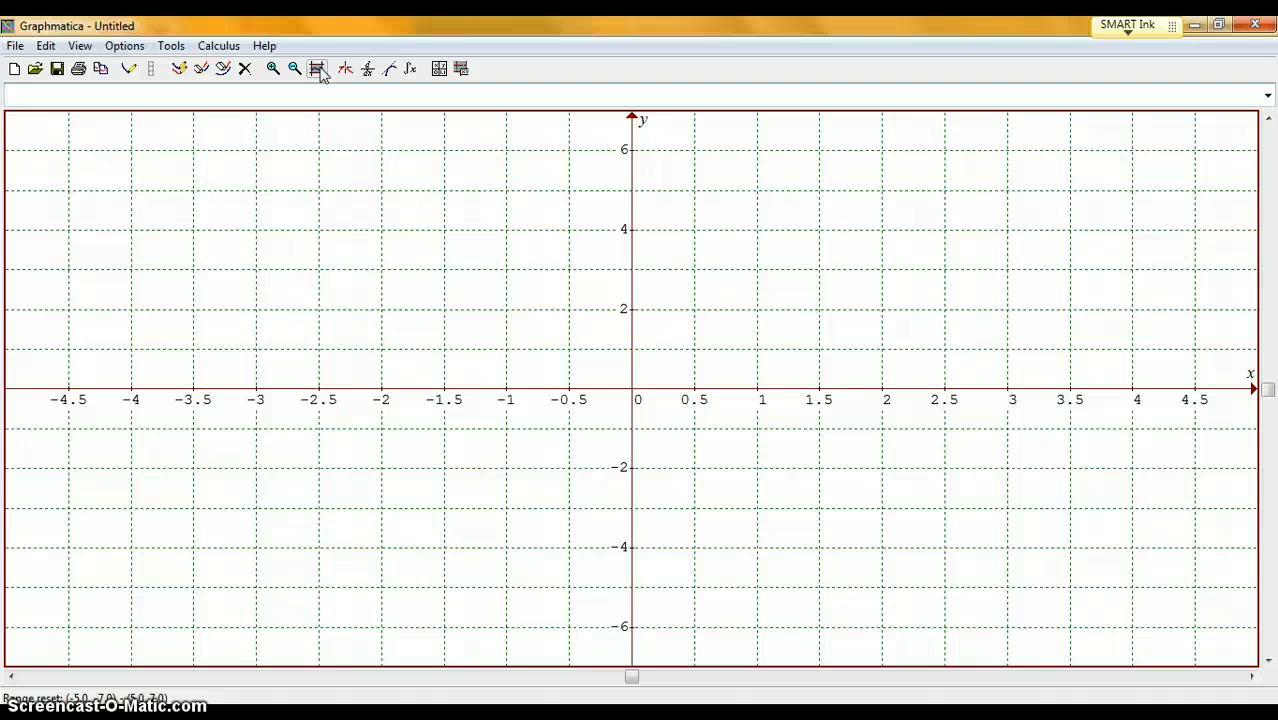
- Show the Data Plot Editor for the plotted data points
left_click(357, 197)
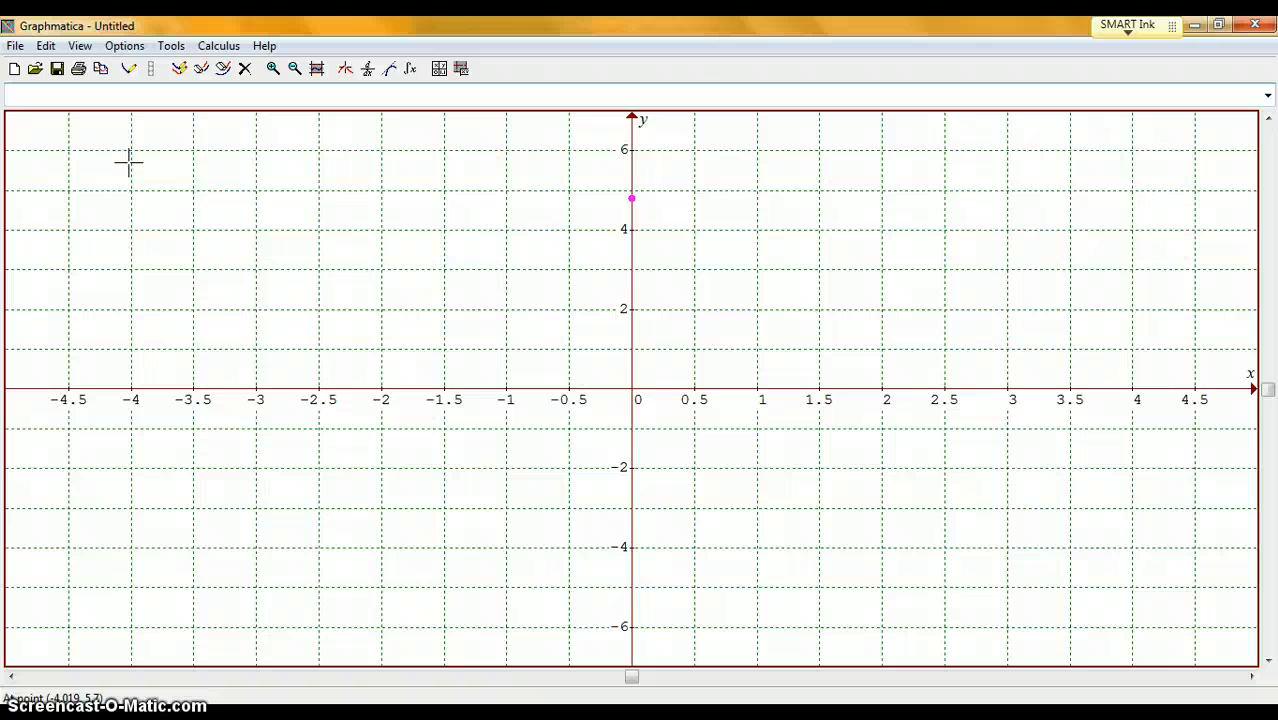
left_click(79, 47)
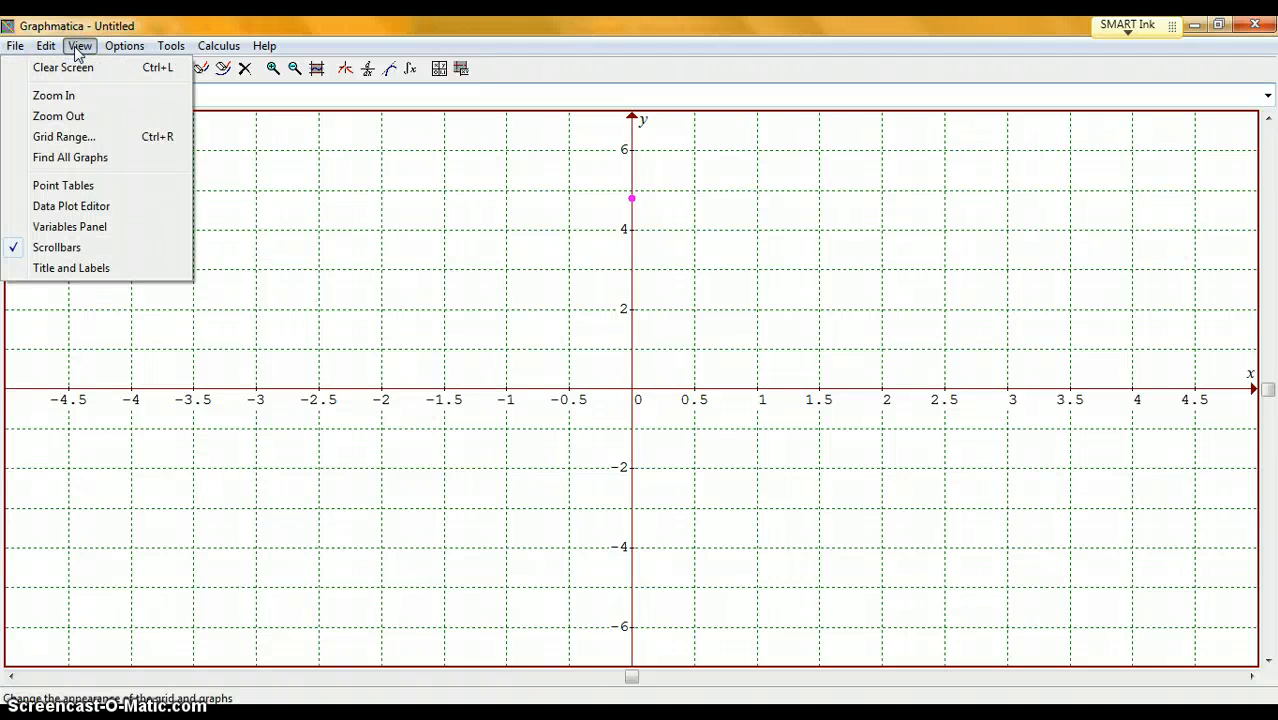
left_click(88, 207)
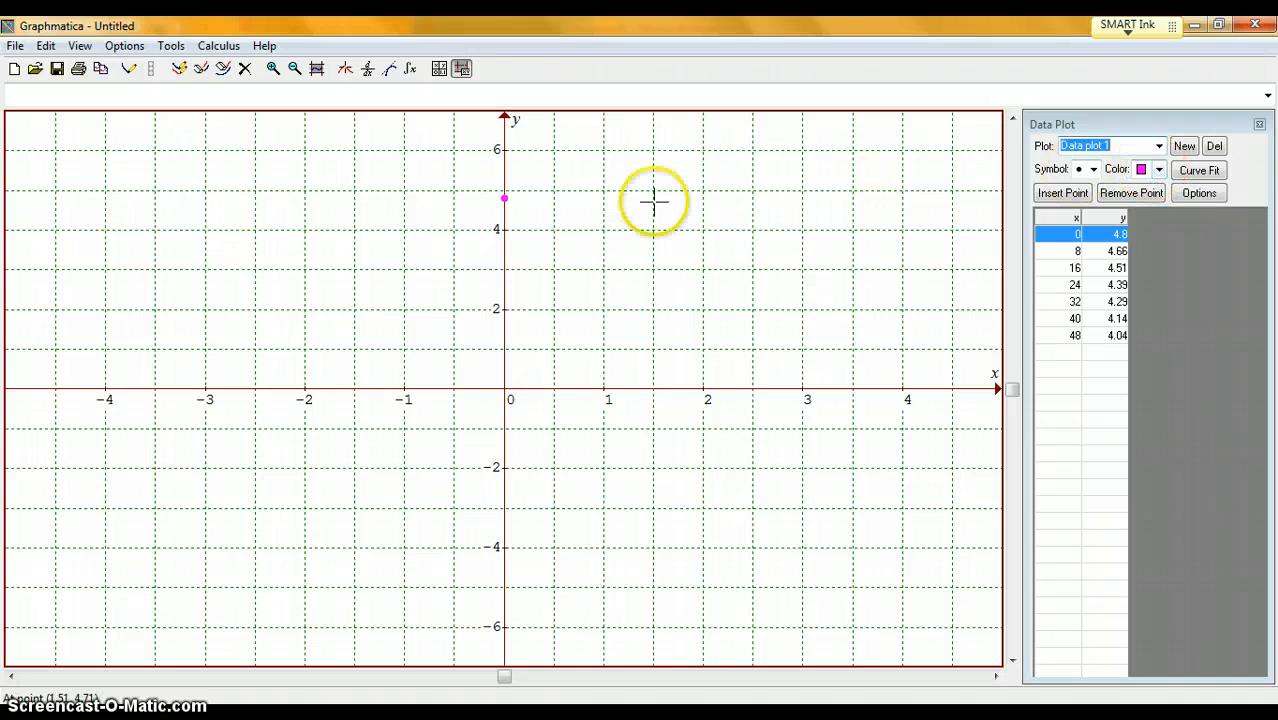
- Set the horizontal grid range to run from 0 to 50 for the data plot
right_click(676, 258)
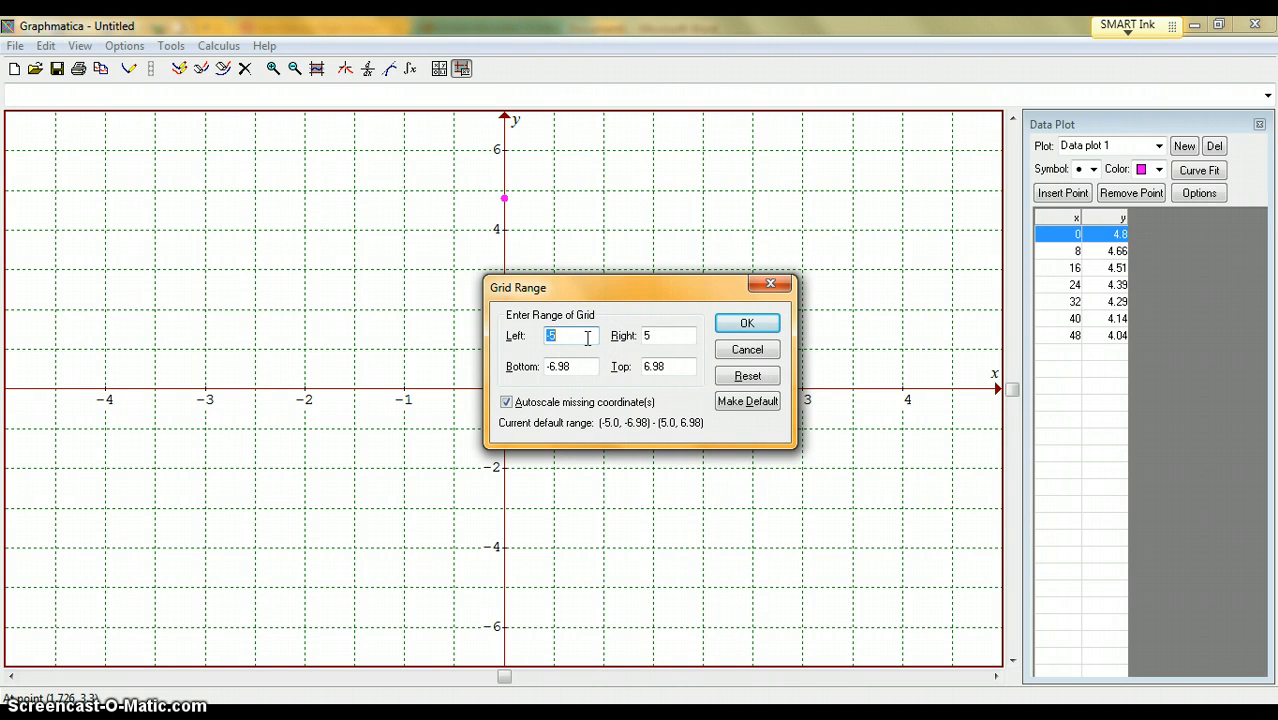
type("0")
left_click(655, 337)
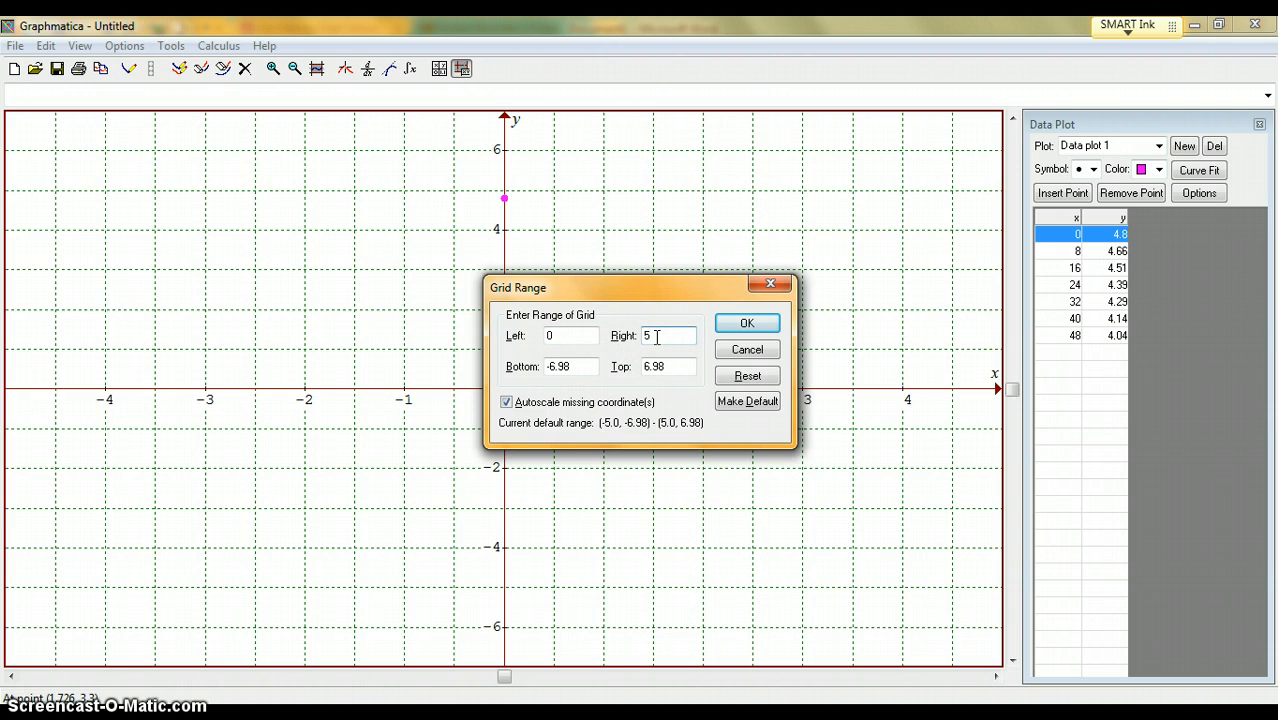
type("0")
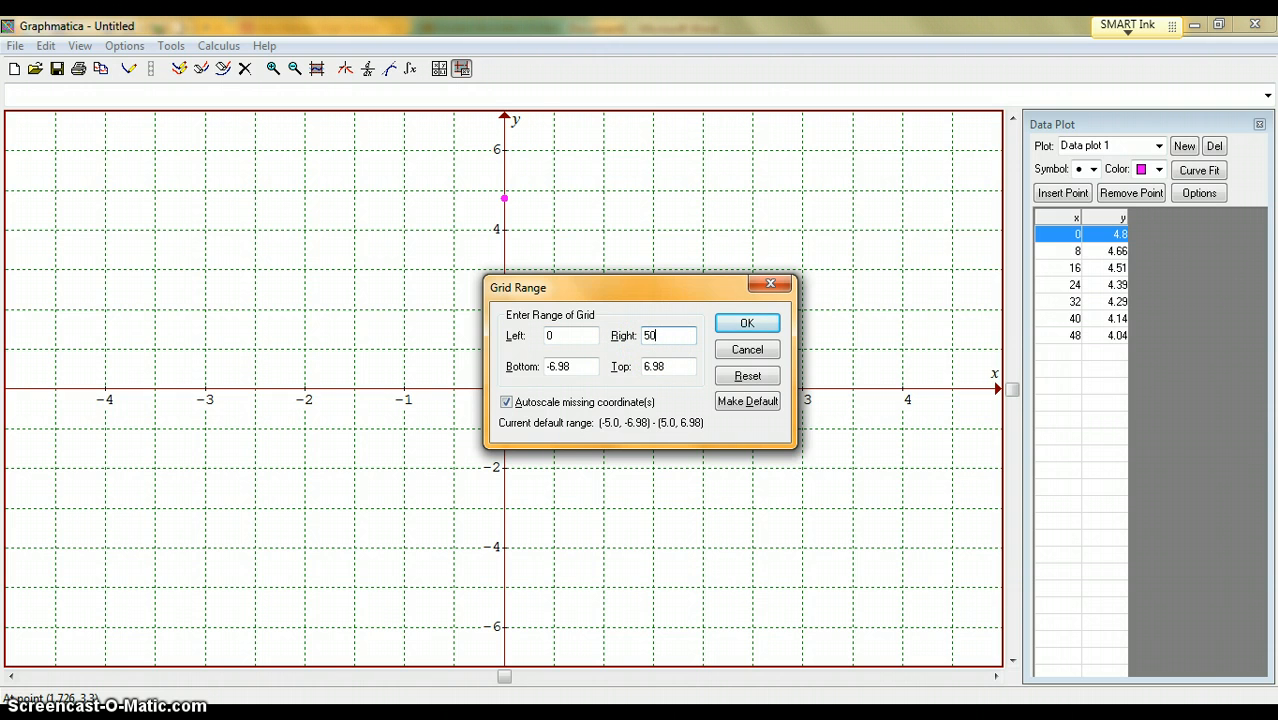
- Set the bottom of the grid range to 3.5 for the data plot
left_click(586, 362)
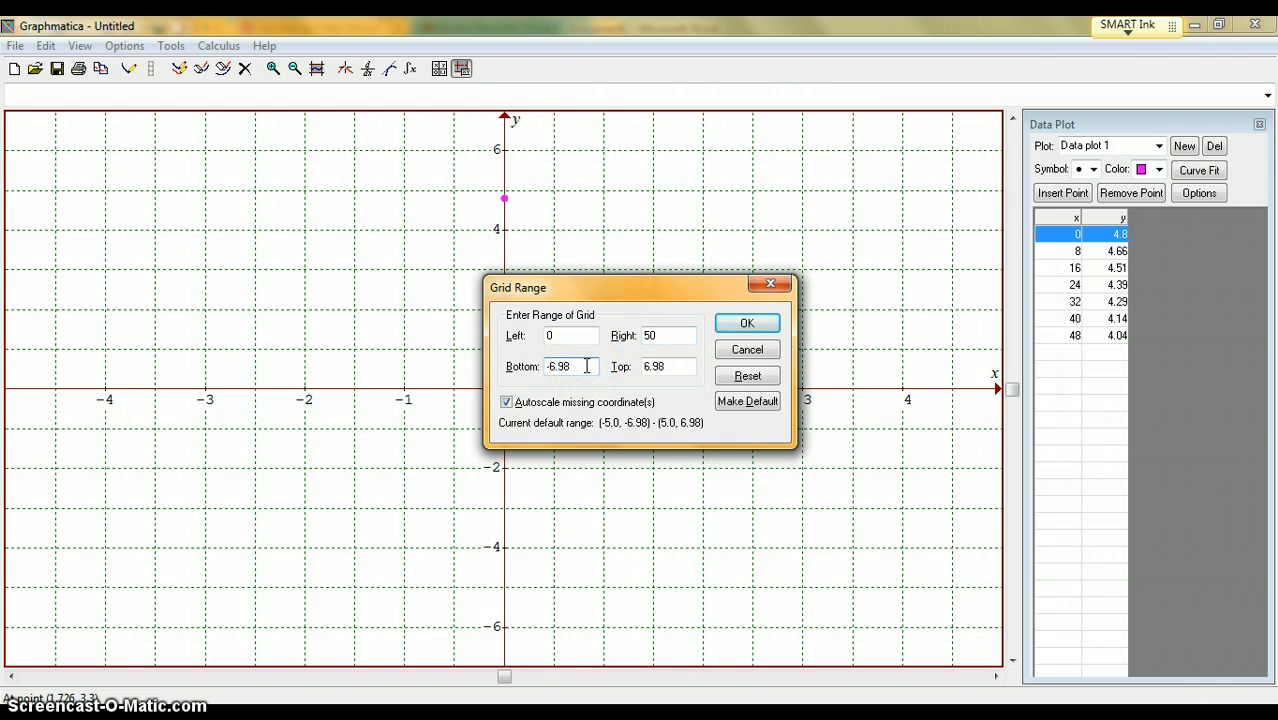
key("BackSpace")
key("BackSpace")
key("BackSpace")
key("BackSpace")
key("BackSpace")
left_click(1135, 288)
type("3.5")
- Set the top of the grid range to 5.2 and apply the new range to the data plot
left_click(652, 366)
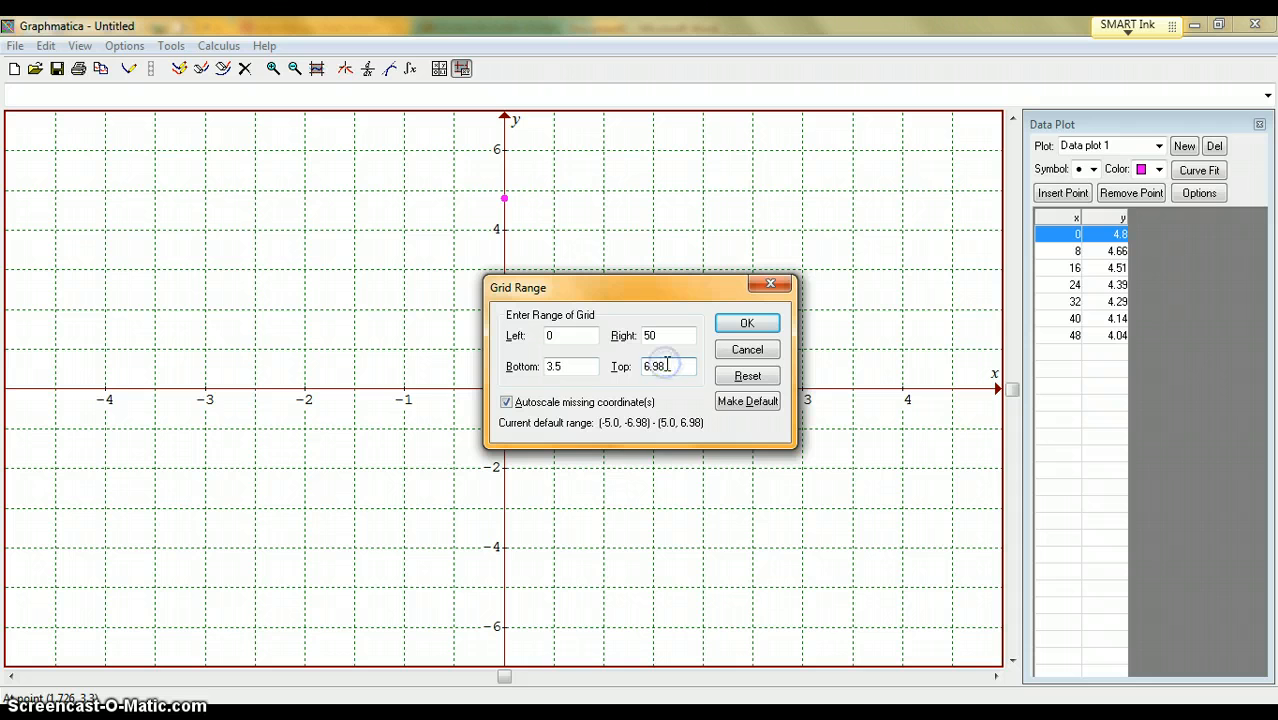
key("BackSpace")
key("BackSpace")
key("BackSpace")
key("BackSpace")
type("5.2")
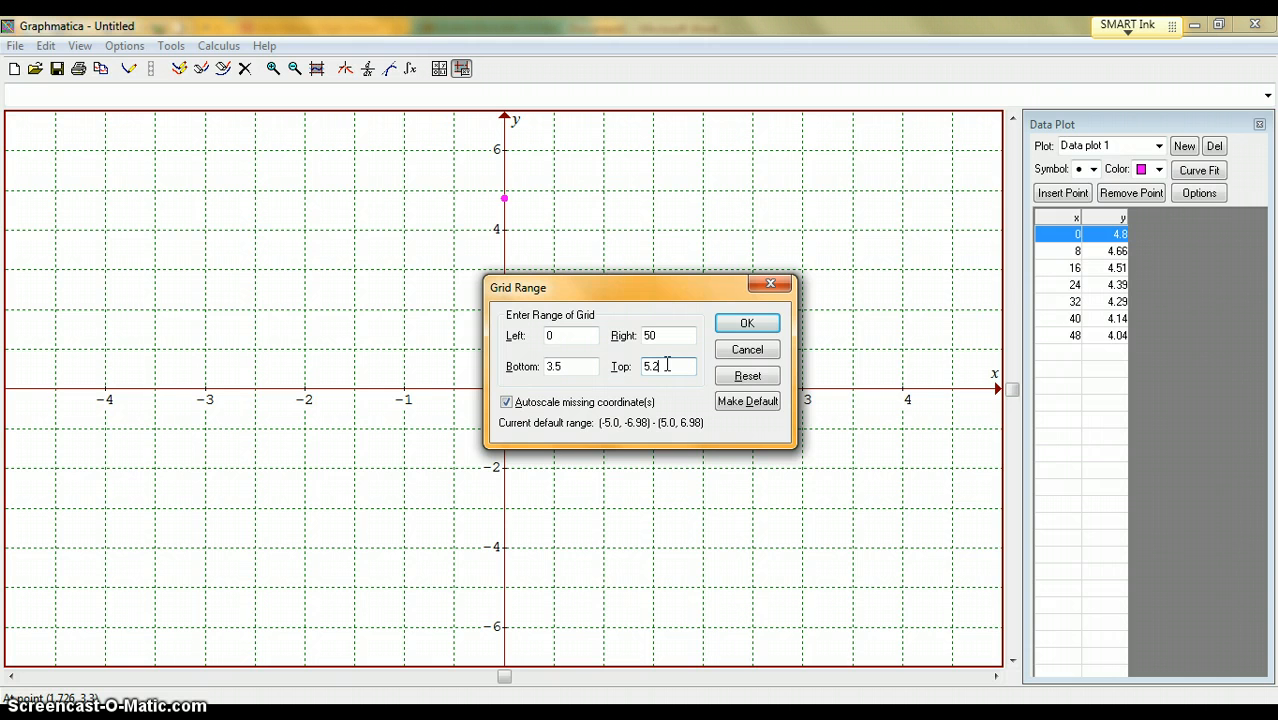
left_click(771, 324)
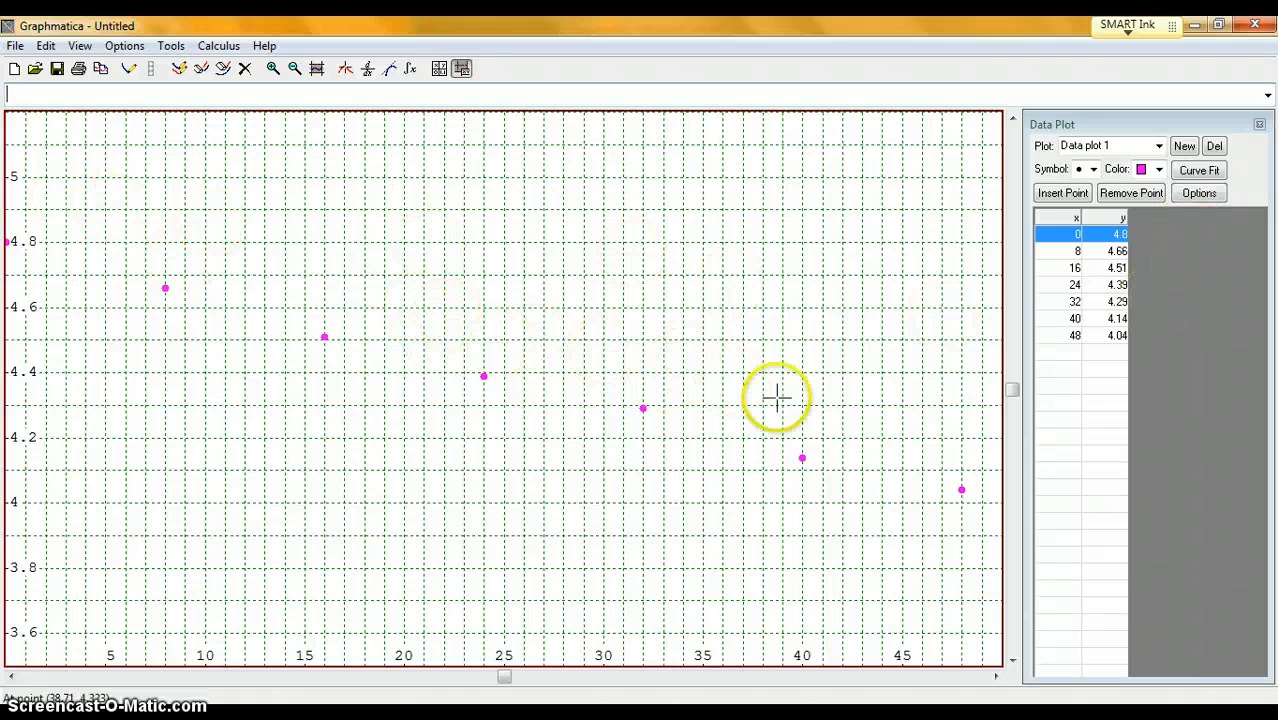
- Use the Exponential equation type, y = e^(ax + b), in the curve fit options and fit a curve to the data plot
left_click(1199, 194)
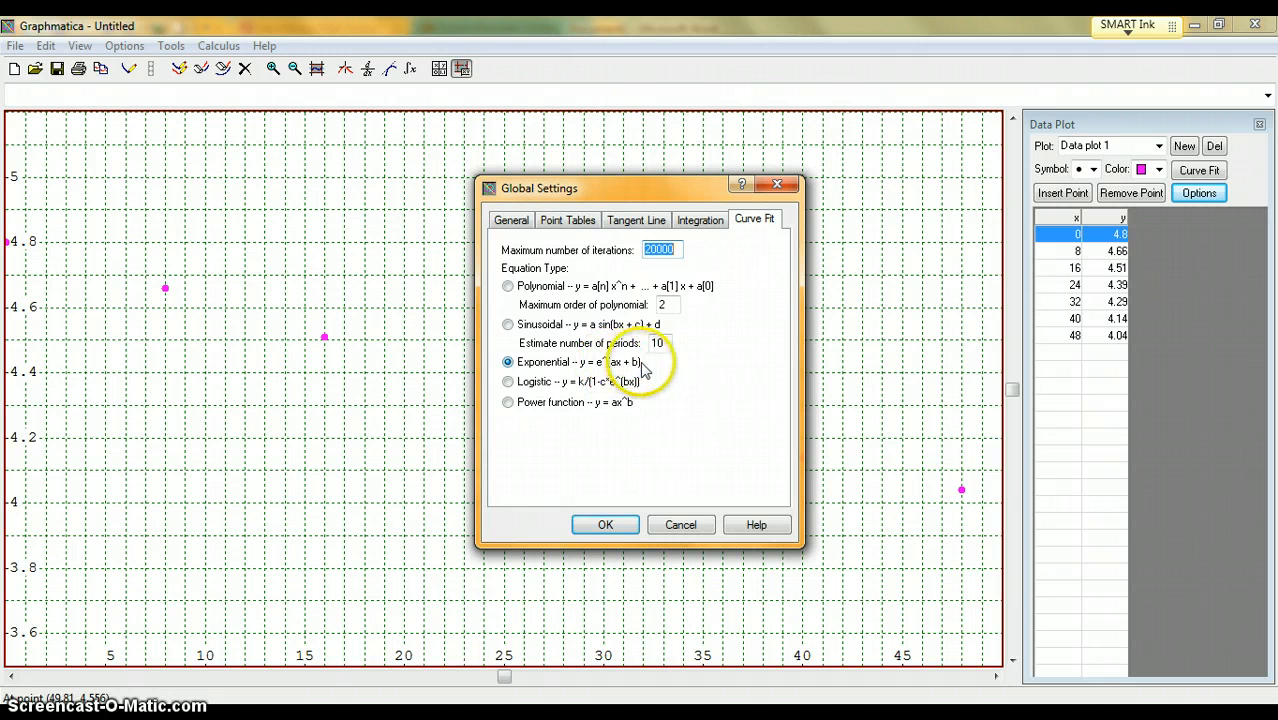
left_click(606, 524)
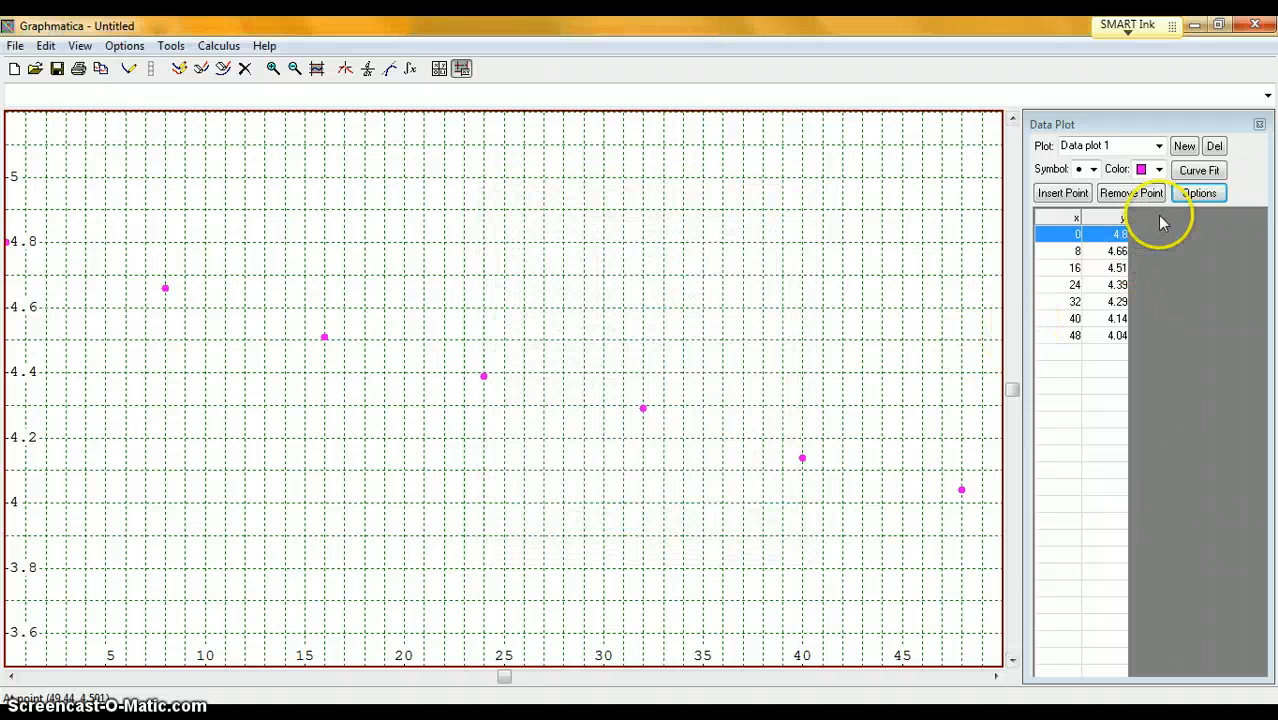
left_click(1187, 172)
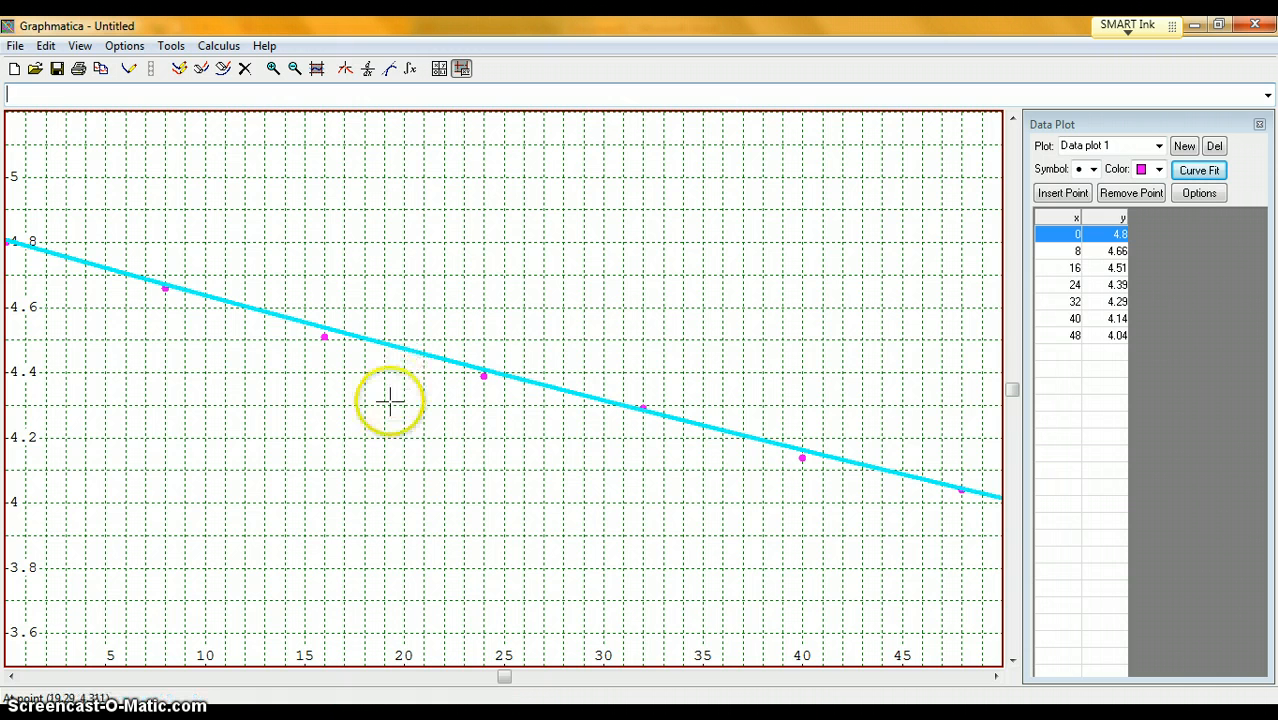
- Show the fitted curve's equation and compare the curve with the plotted data points
left_click(420, 355)
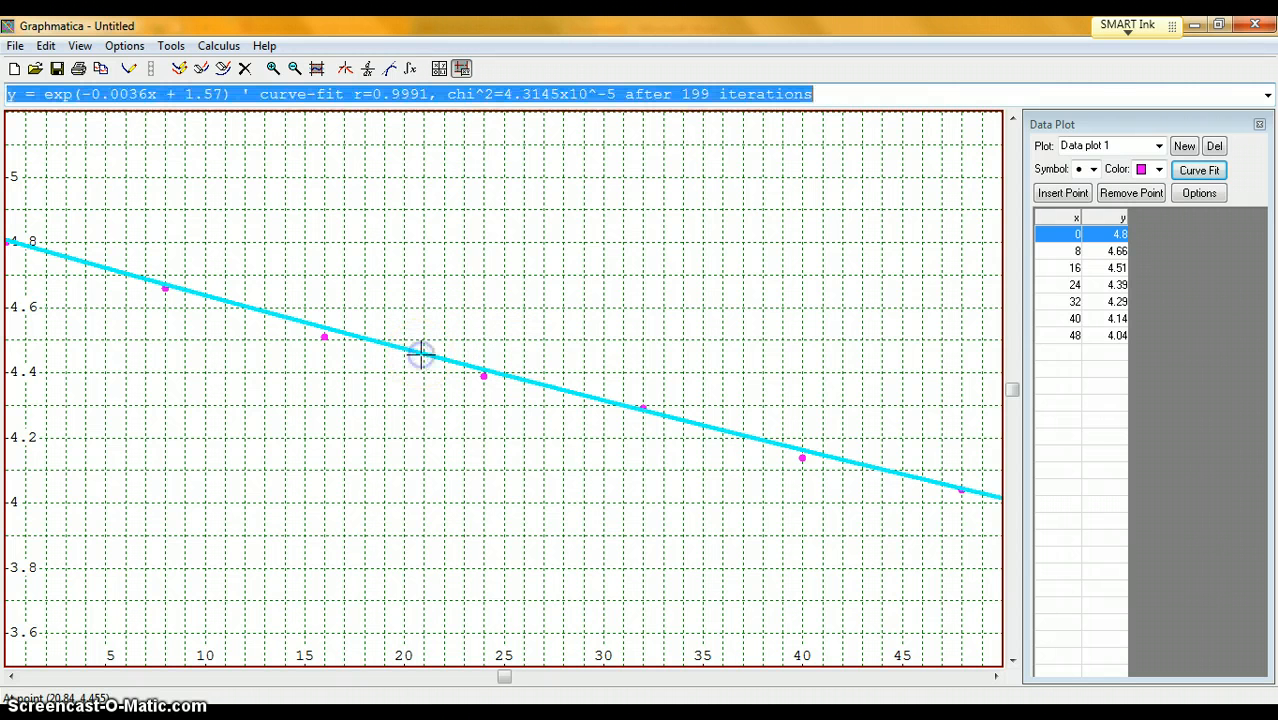
left_click(878, 94)
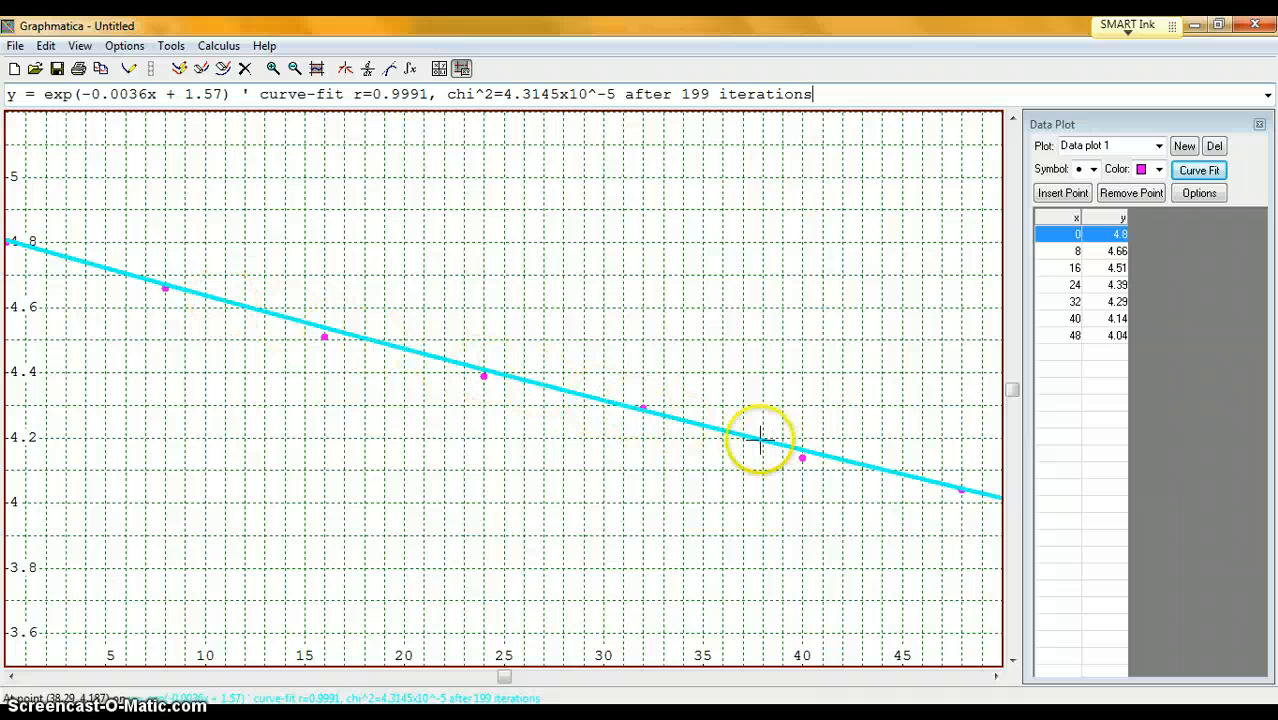
left_click(185, 289)
mouse_move(185, 289)
left_mouse_down()
mouse_move(307, 323)
mouse_move(365, 323)
mouse_move(331, 362)
mouse_move(499, 371)
mouse_move(842, 456)
mouse_move(802, 451)
mouse_move(825, 472)
mouse_move(964, 491)
mouse_move(194, 294)
mouse_move(958, 488)
mouse_move(437, 357)
left_mouse_up()
left_click(958, 488)
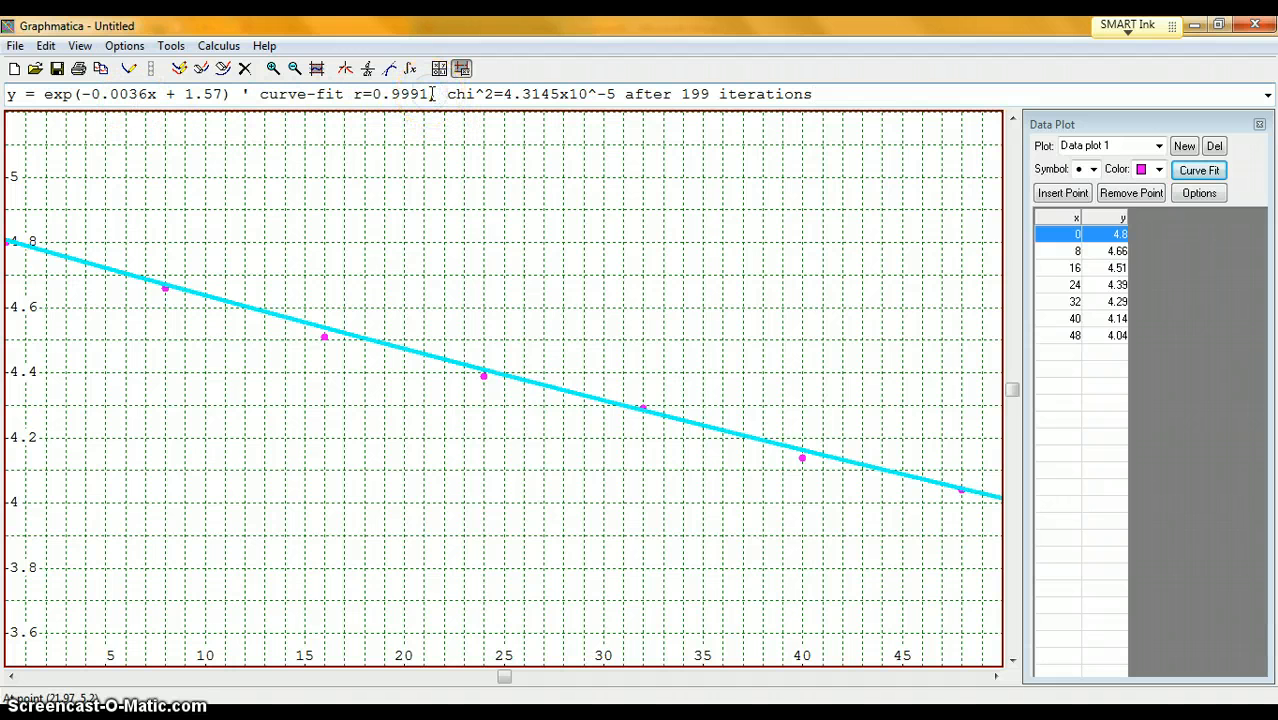
- Highlight the correlation coefficient r in the curve-fit equation to examine the quality of the fit
key("shift+Left")
key("shift+Left")
key("shift+Left")
key("shift+Left")
key("shift+Left")
key("shift+Left")
key("shift+Left")
key("shift+Left")
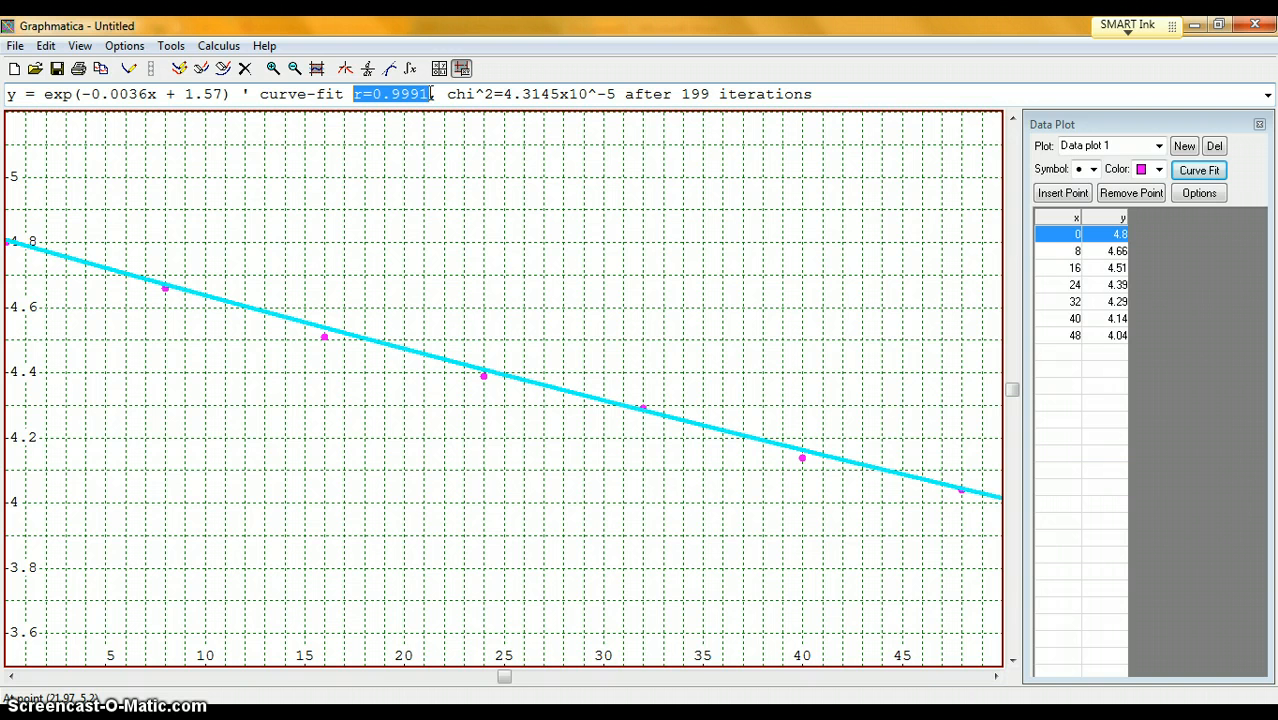
left_click(430, 93)
left_click(427, 128)
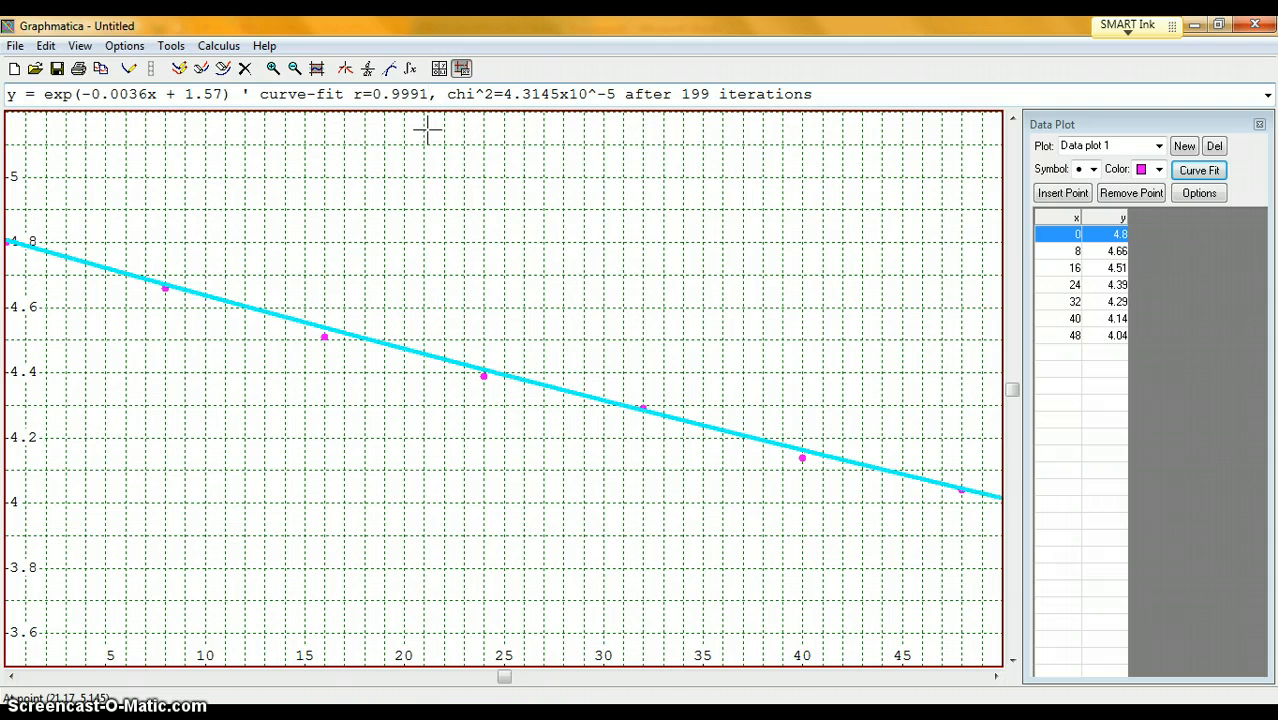
left_click(420, 126)
- Copy the graph as a color bitmap, switch to Microsoft Word, and paste it into the blank document
left_click(46, 46)
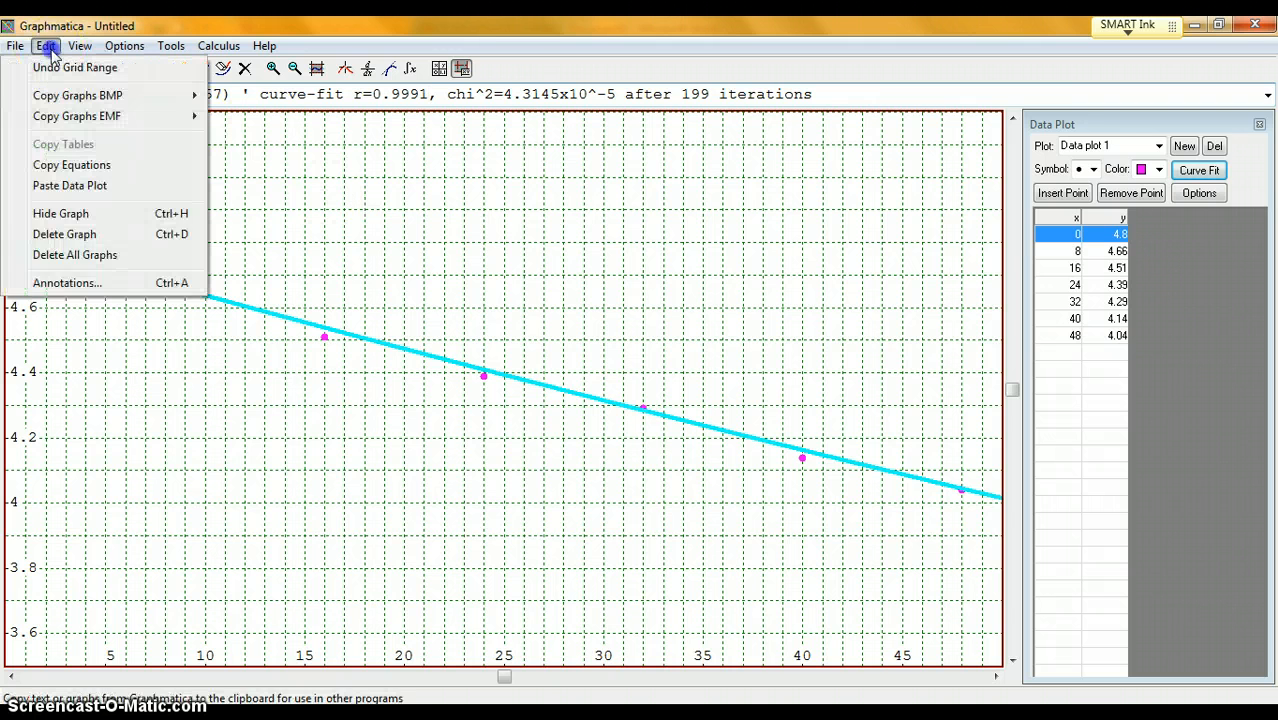
mouse_move(155, 97)
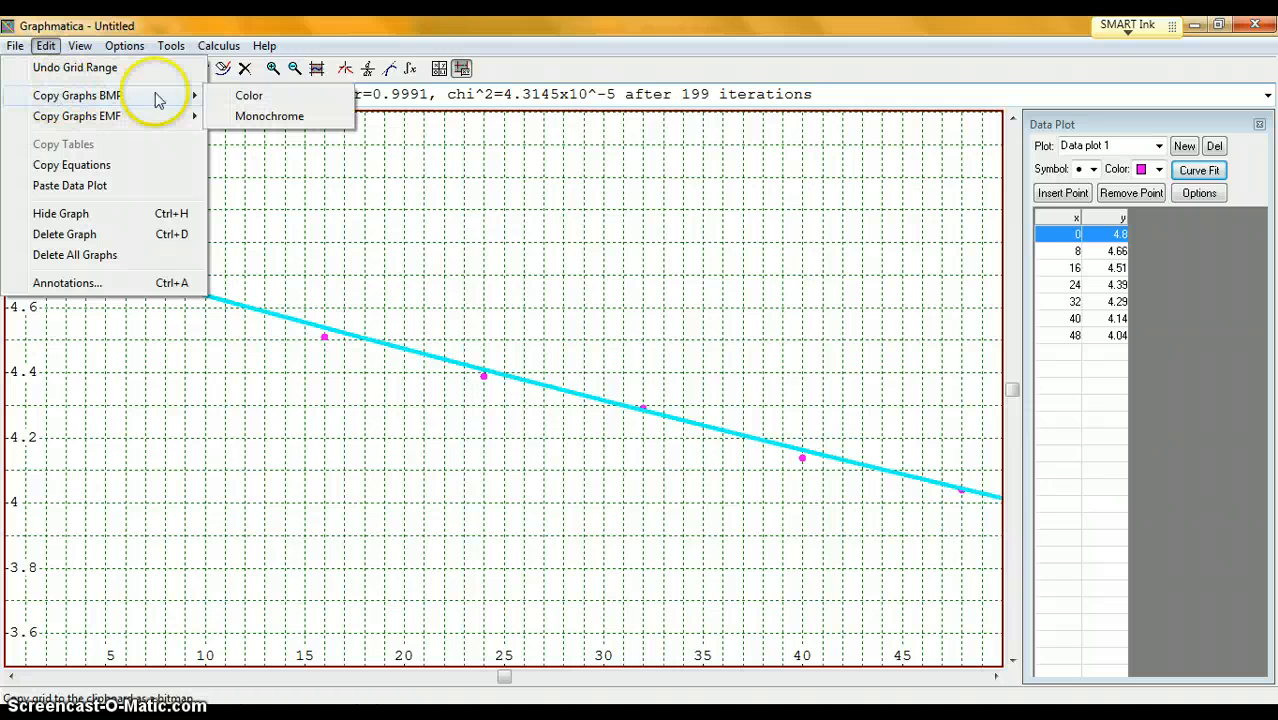
left_click(247, 96)
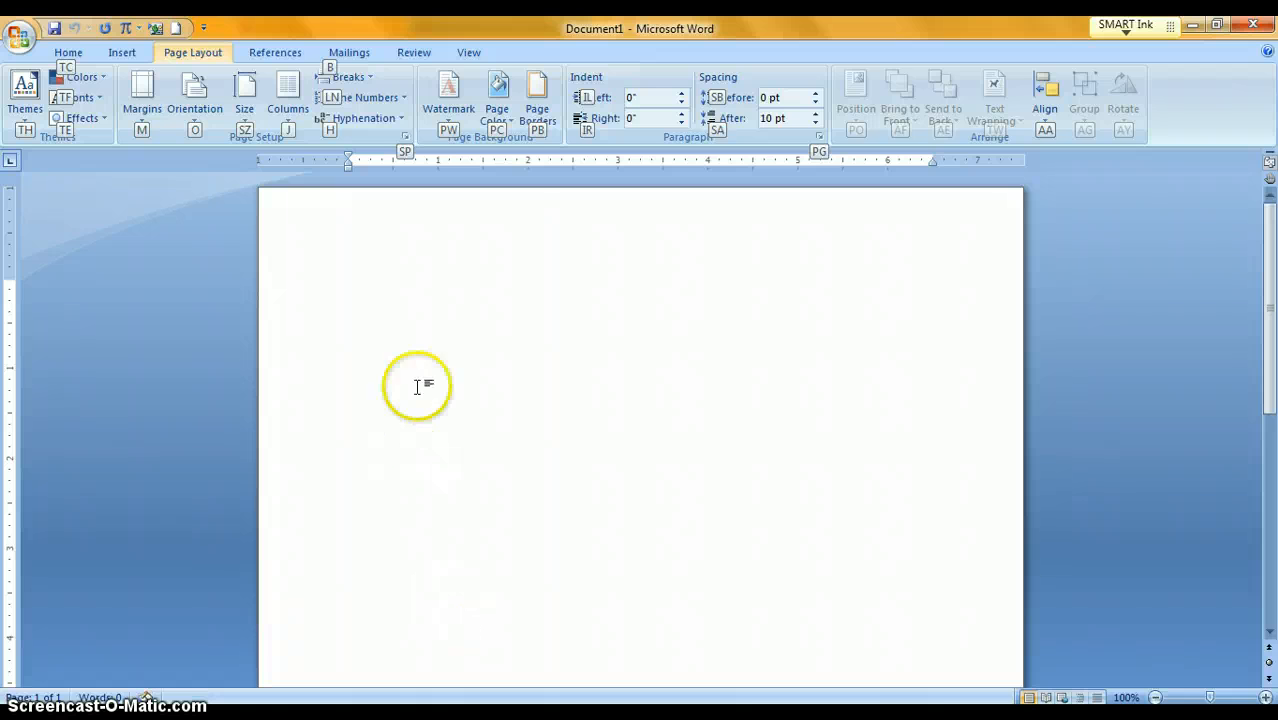
left_click(424, 316)
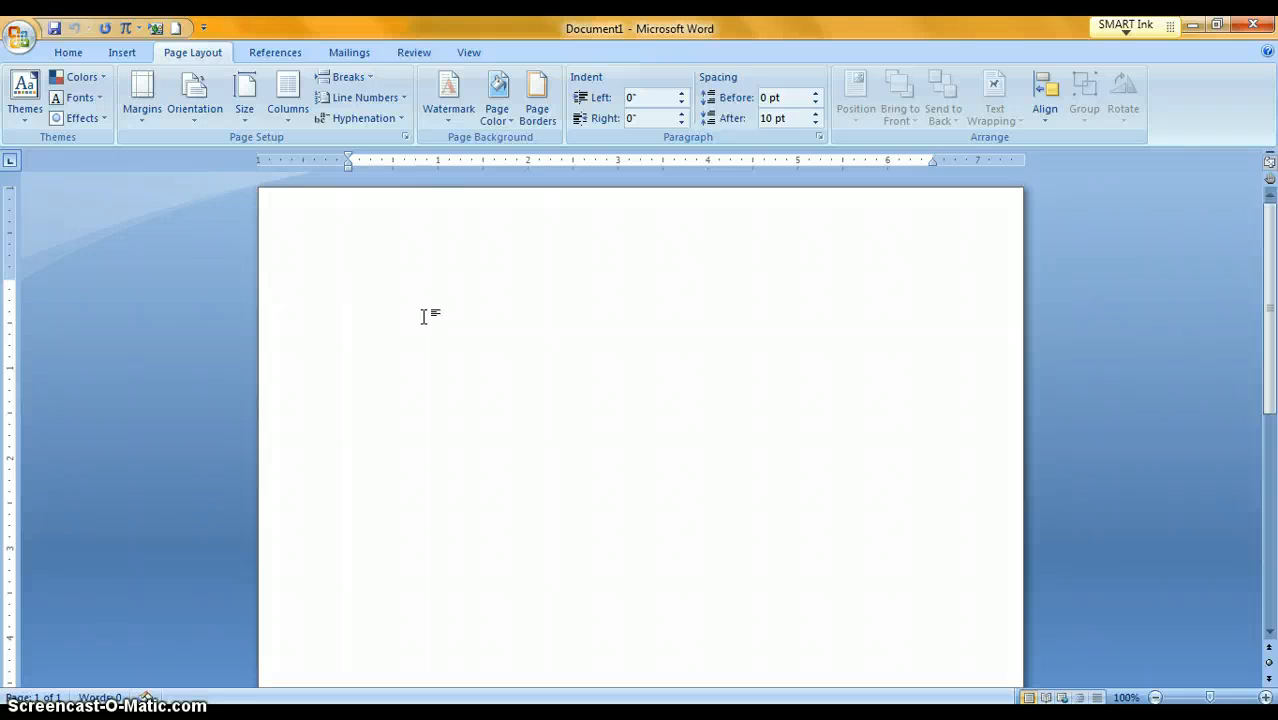
key("ctrl+v")
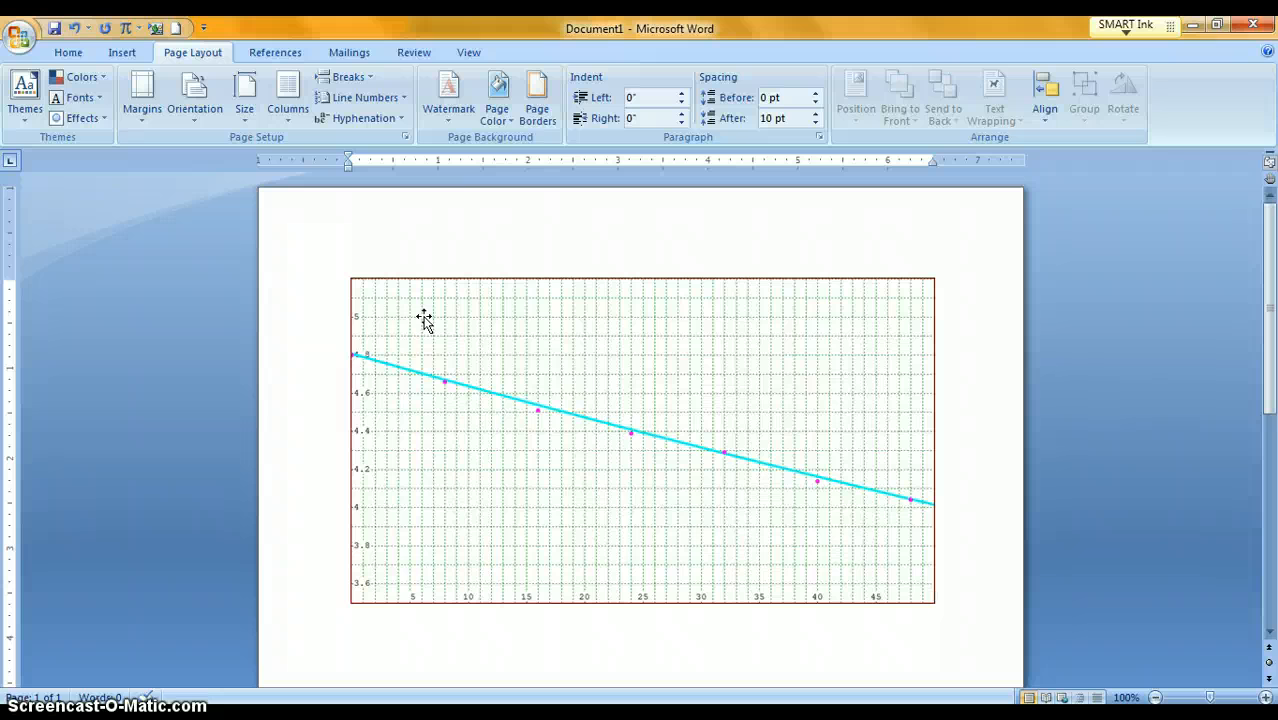
- Resize the pasted graph to about 3.7 inches wide and 4 inches tall, leaving room beside it on the page
left_click(842, 506)
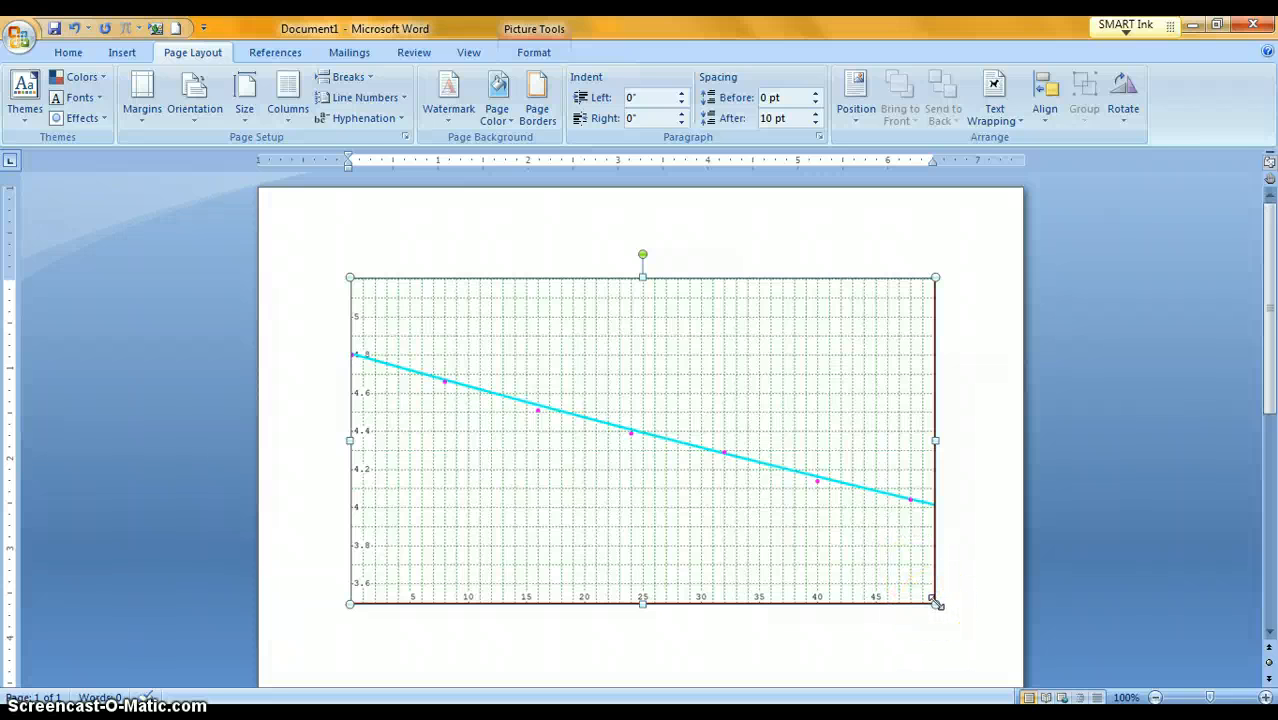
left_click_drag(936, 603, 451, 435)
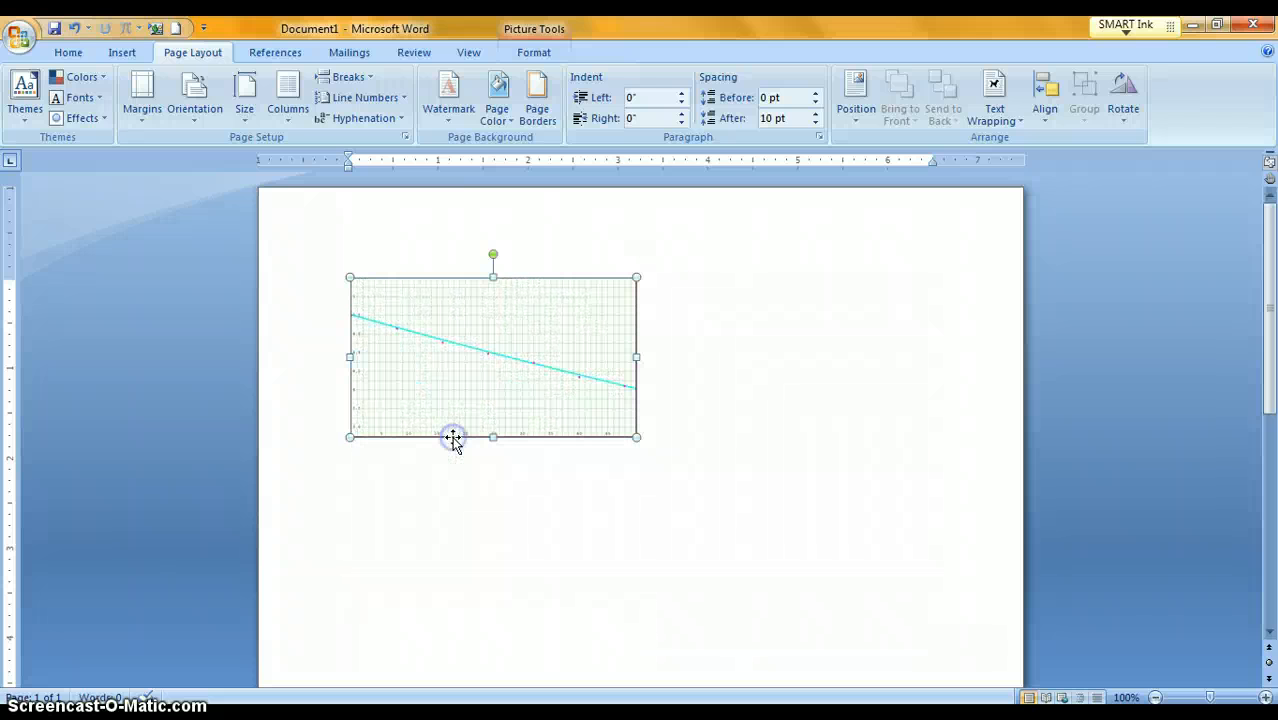
left_click_drag(643, 355, 521, 355)
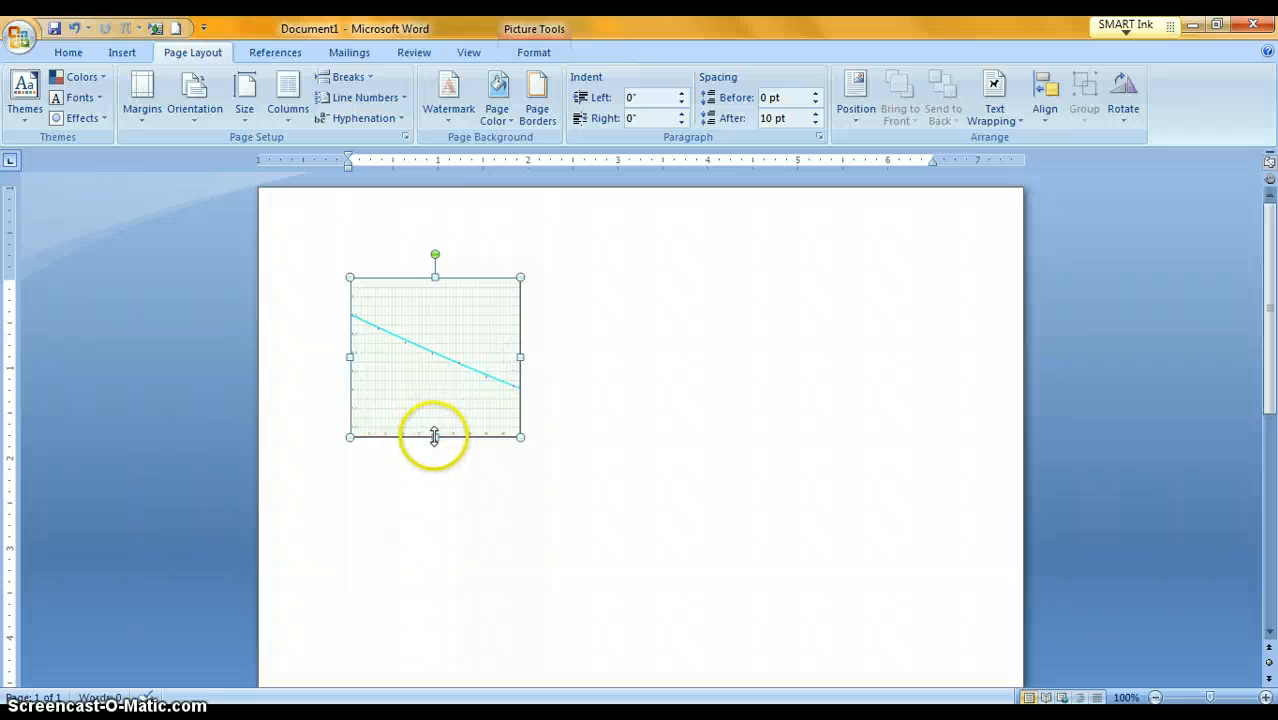
left_click_drag(435, 437, 621, 491)
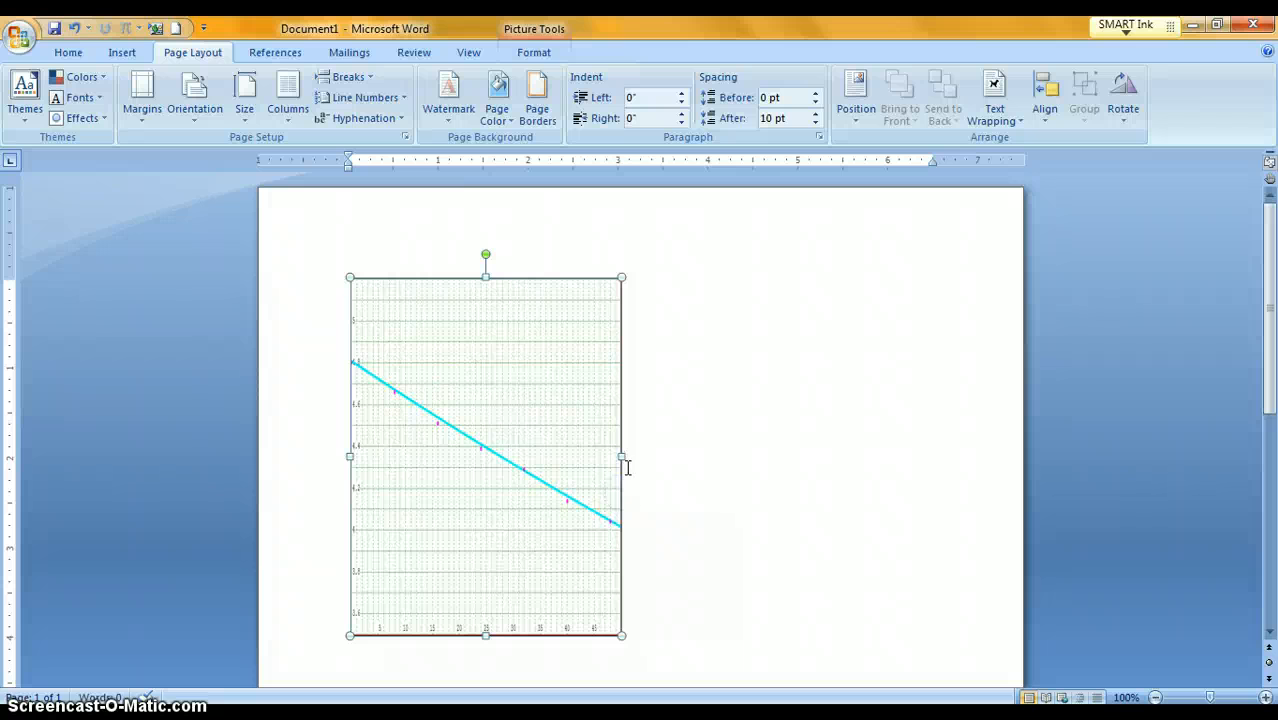
left_click_drag(622, 456, 678, 461)
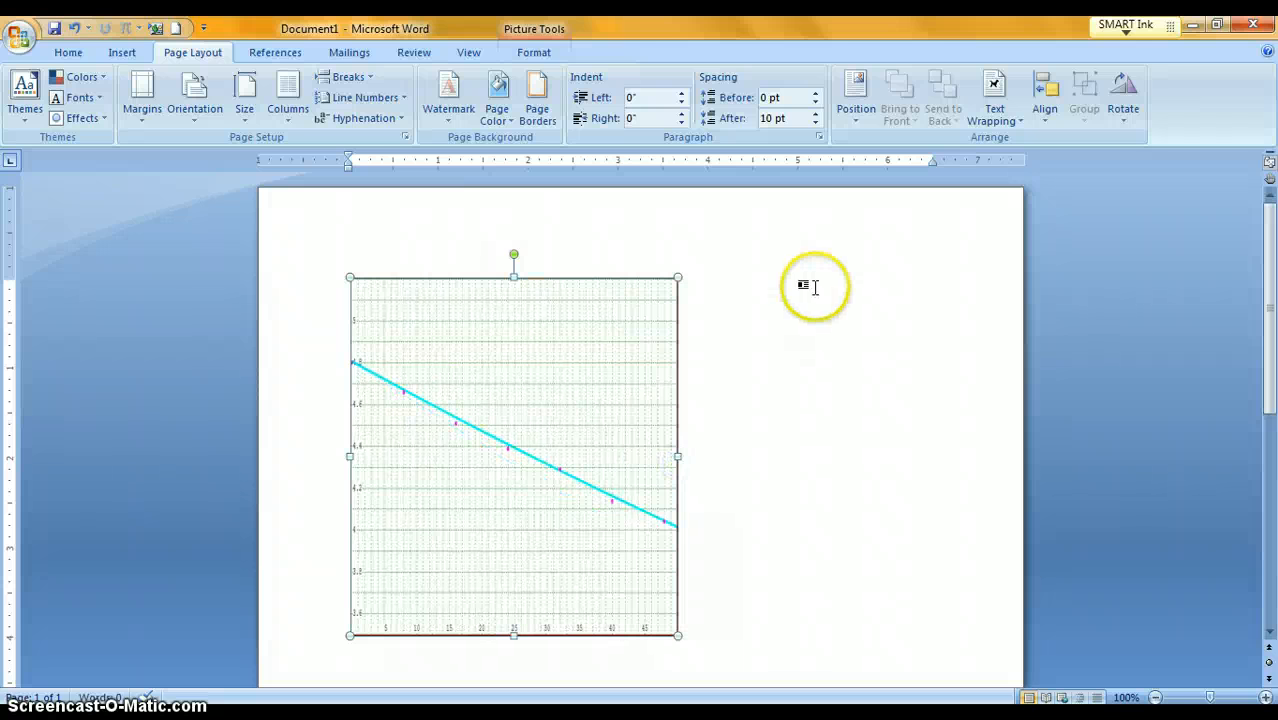
left_click(810, 285)
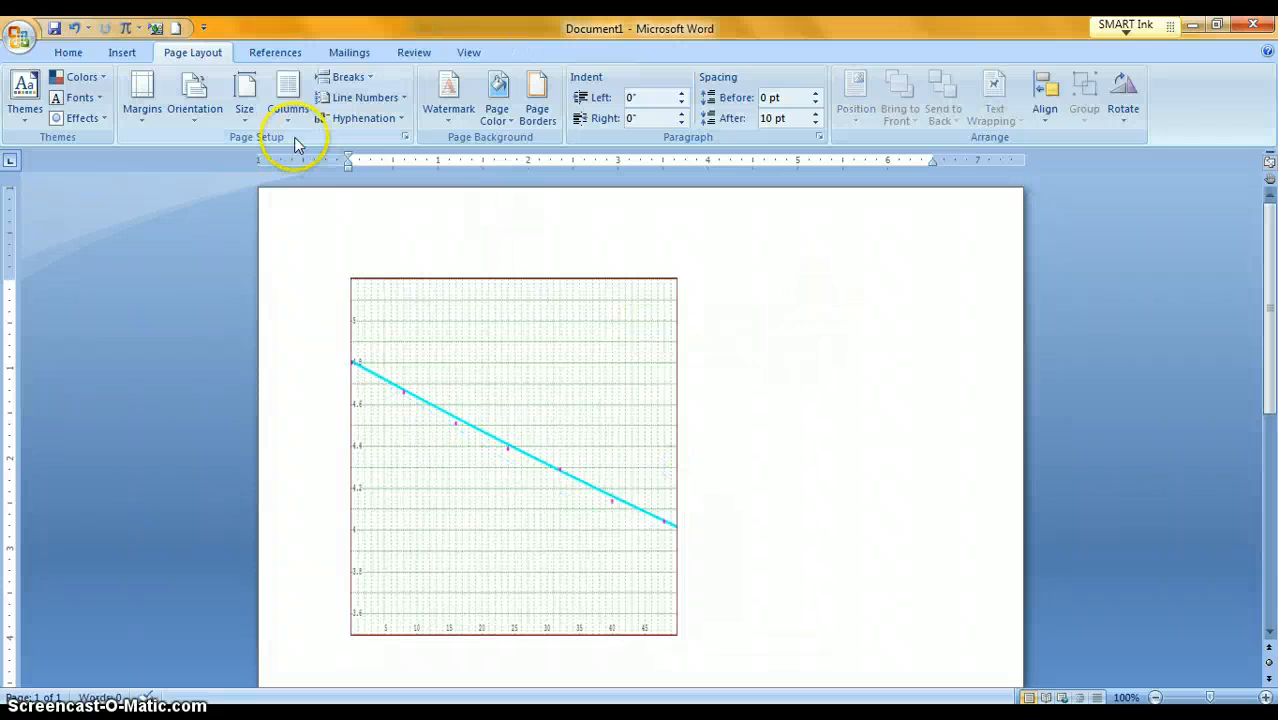
- Draw a text box about 2.87 inches wide and 2.95 inches tall beside the graph
left_click(118, 54)
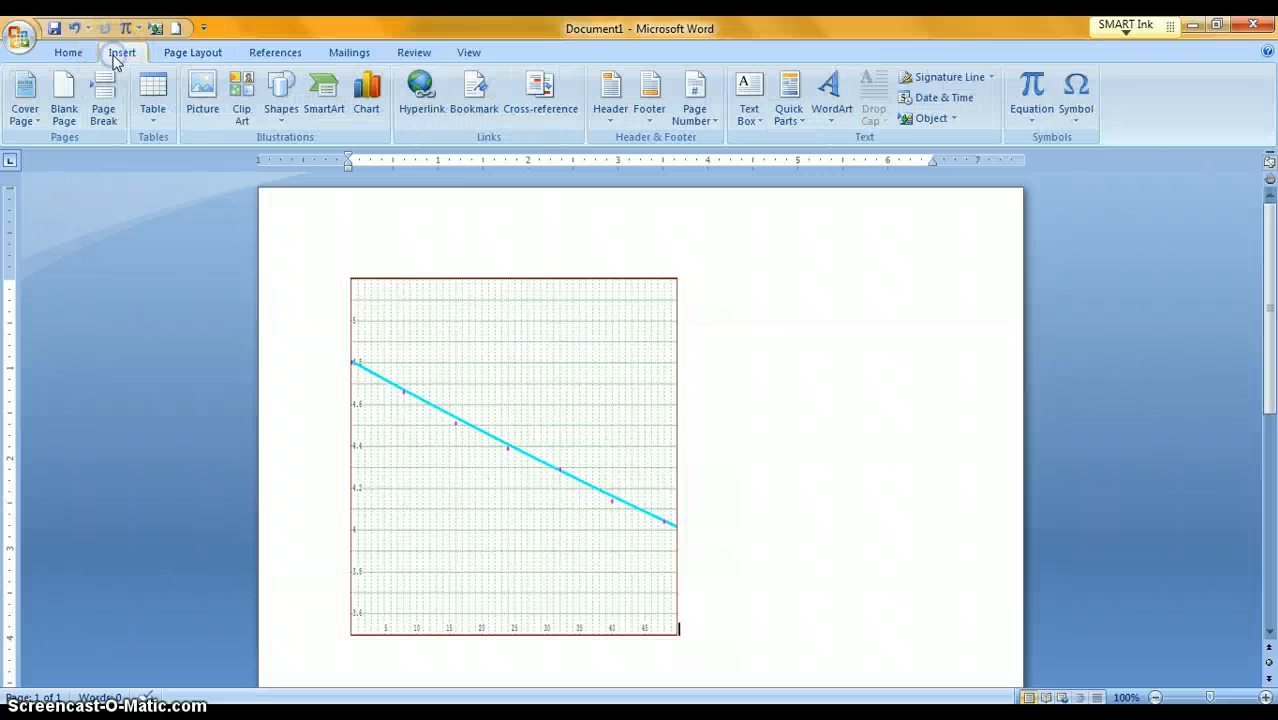
left_click(750, 92)
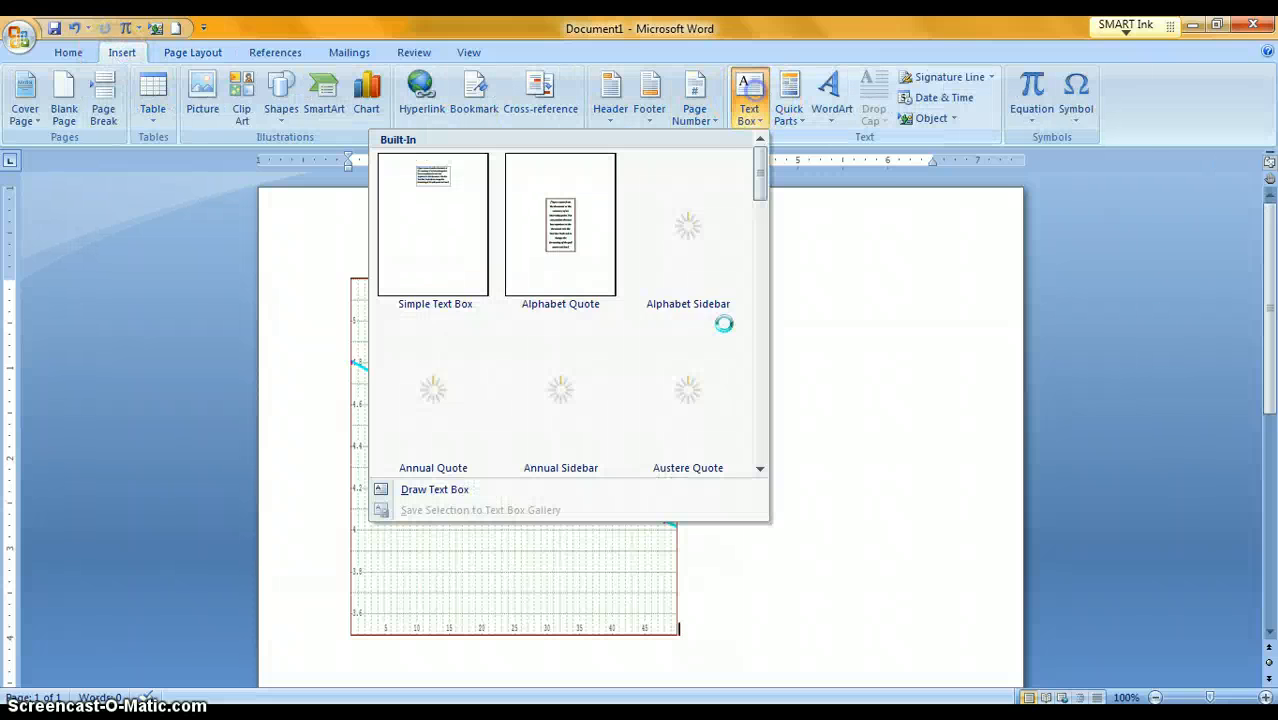
left_click(386, 490)
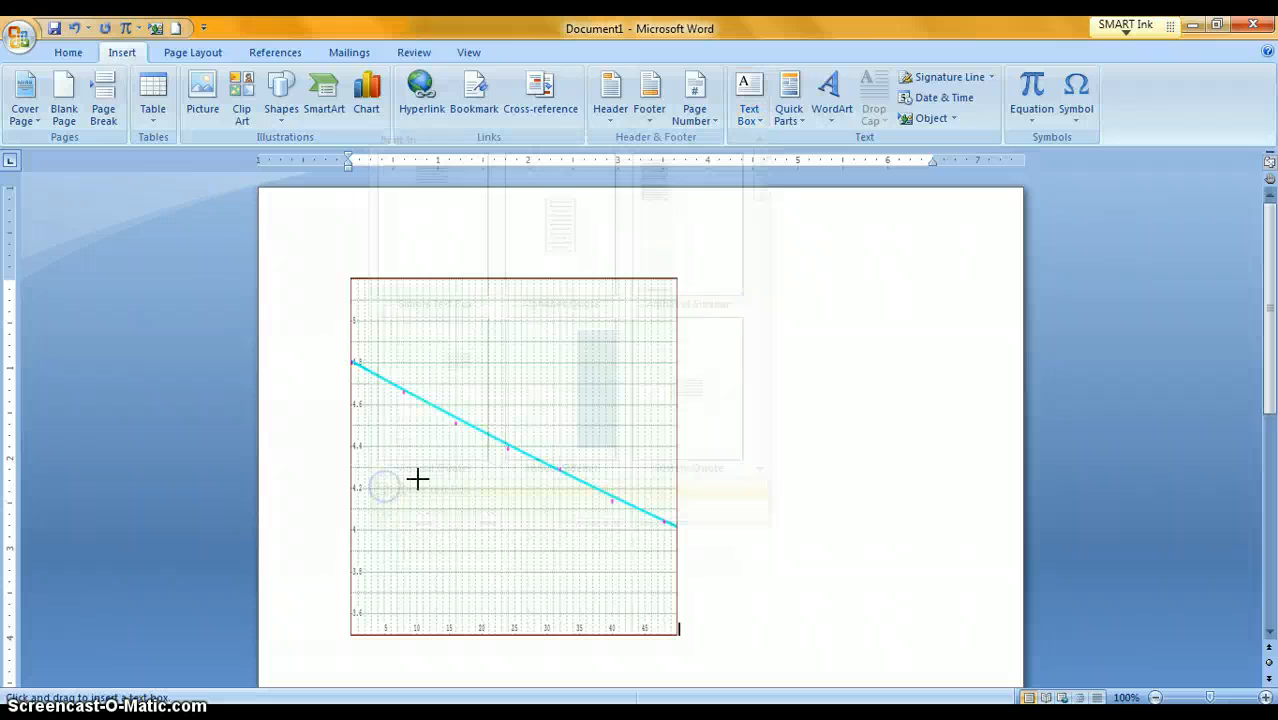
mouse_move(725, 289)
left_mouse_down()
mouse_move(742, 511)
mouse_move(984, 554)
left_mouse_up()
left_click(735, 312)
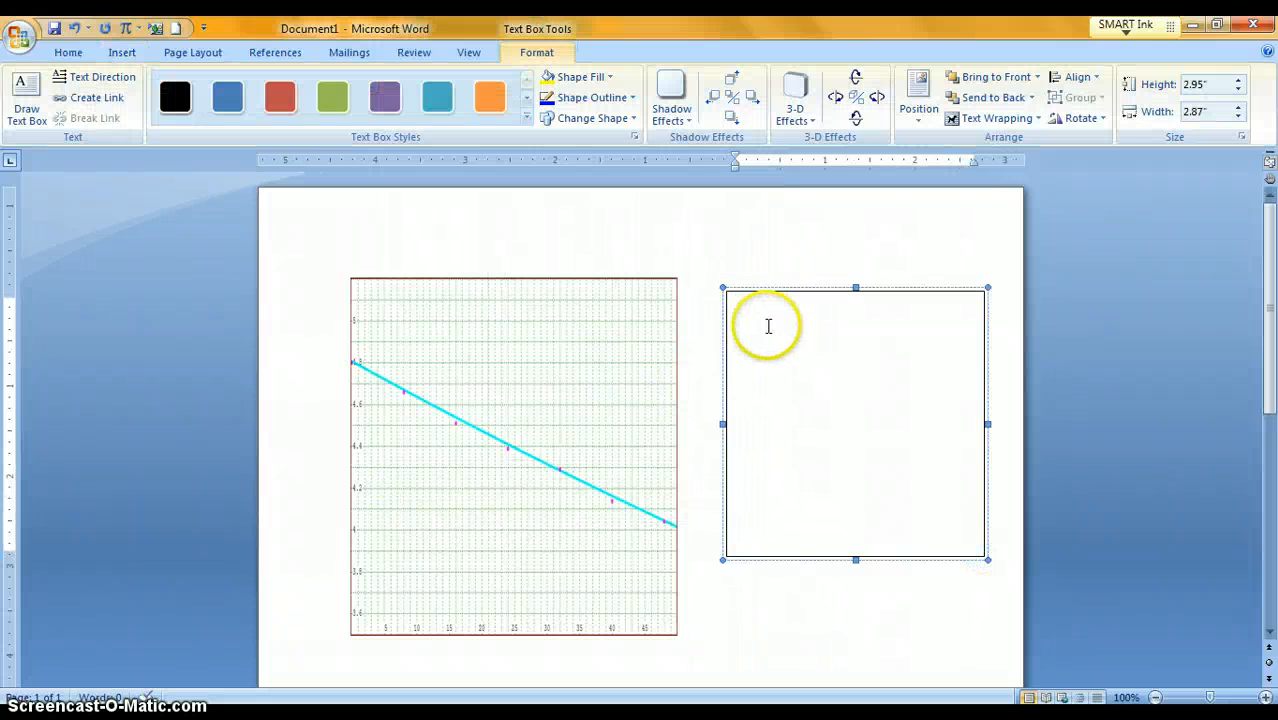
- Enter the text "4. Here is the scatter plot,etc" in the text box
type("4. ")
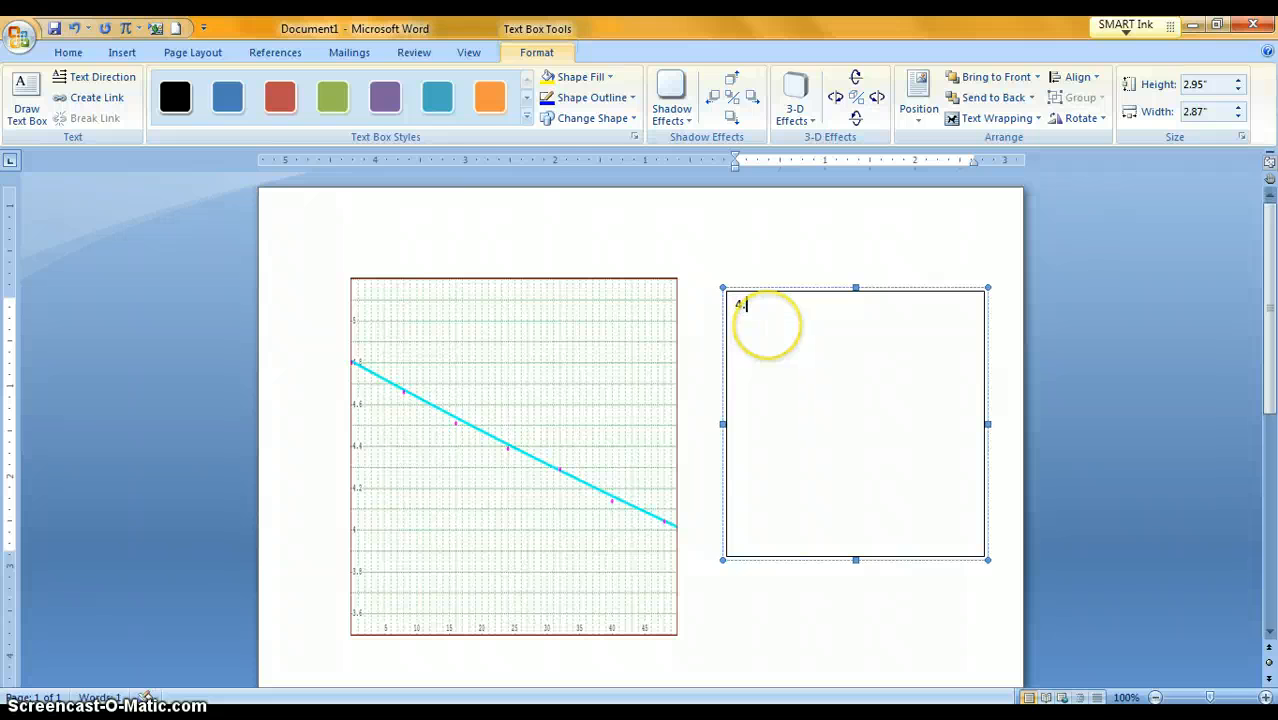
type("Here is the scatter")
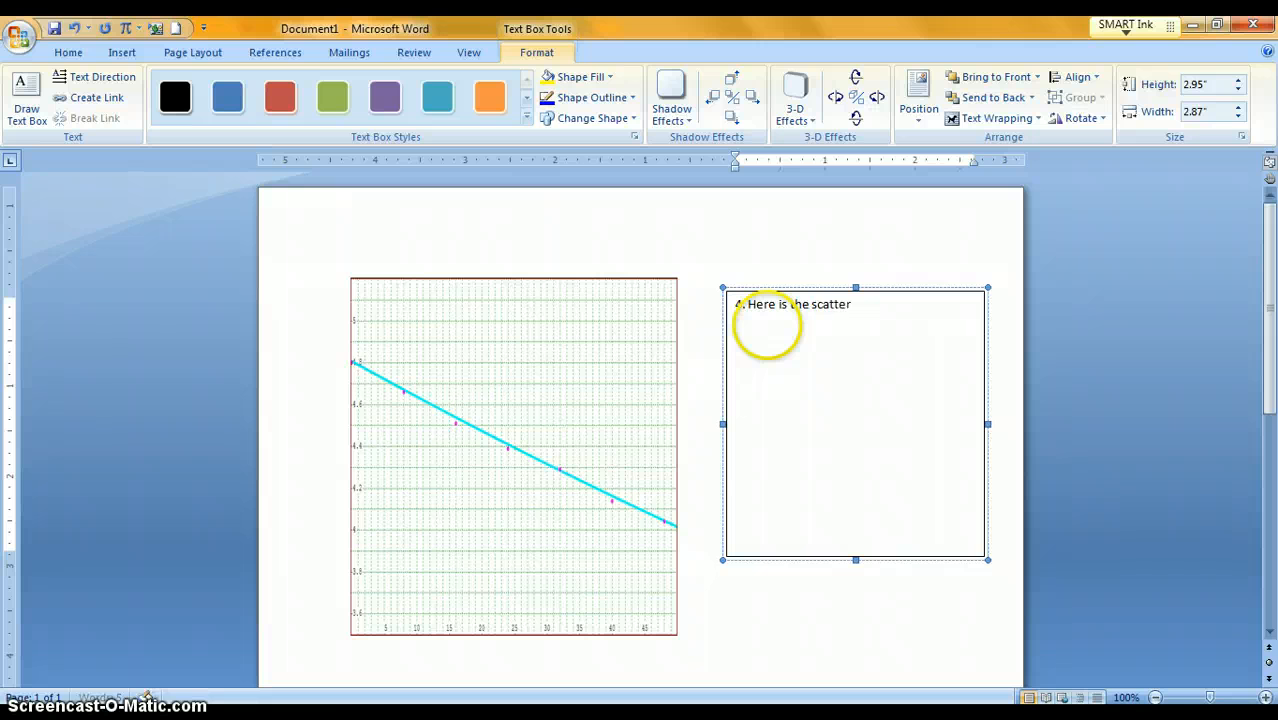
type(" ploat")
key("BackSpace")
type("t,etc")
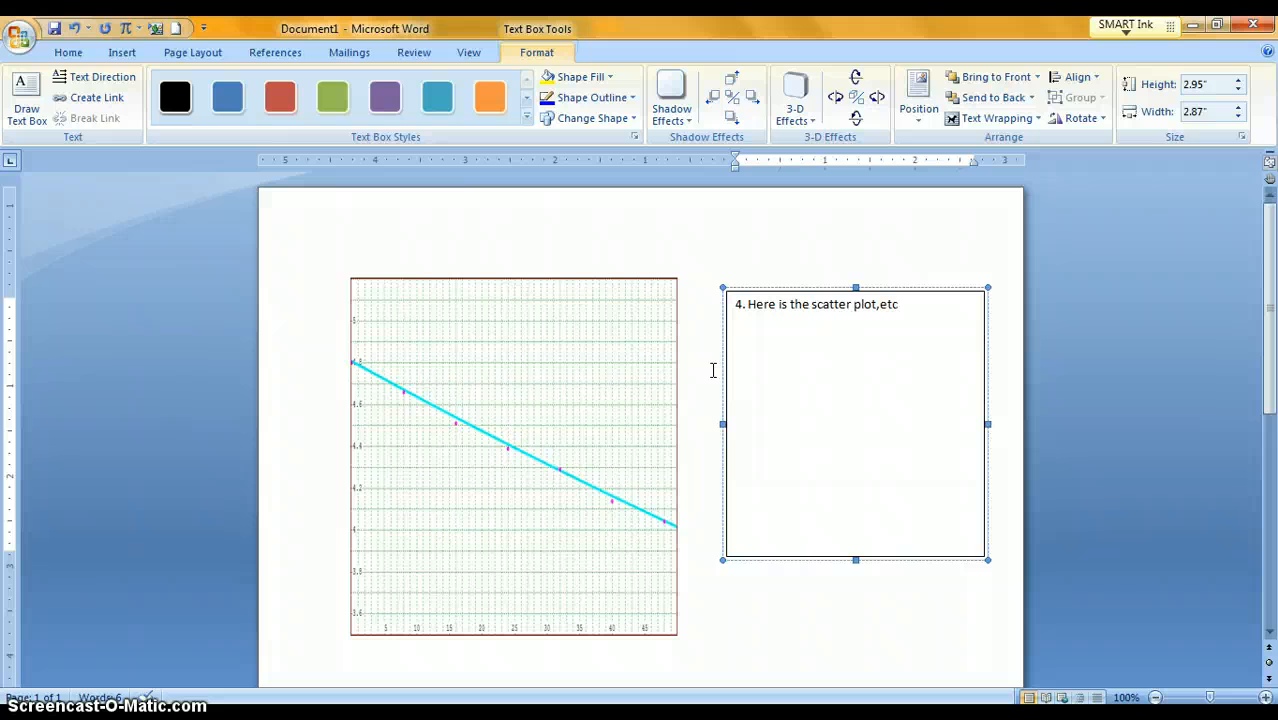
- Switch back to Graphmatica and place the text cursor at the end of the curve-fit equation
left_click(462, 718)
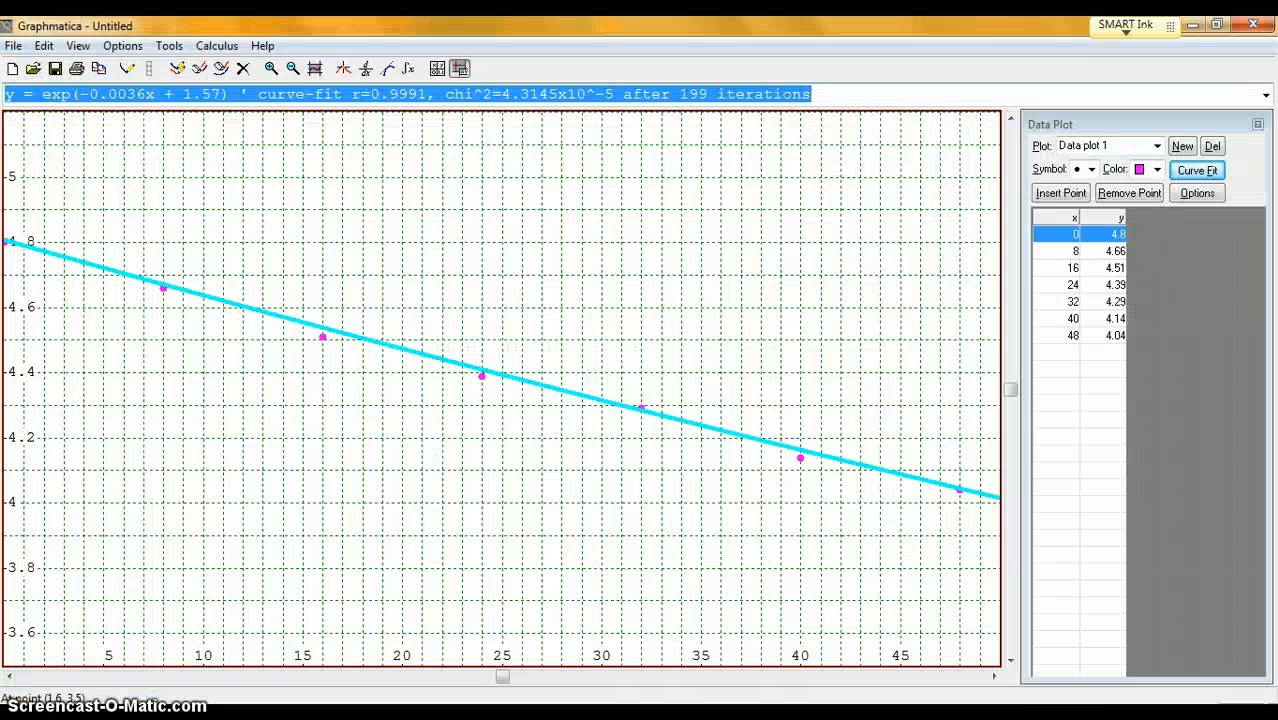
left_click(908, 91)
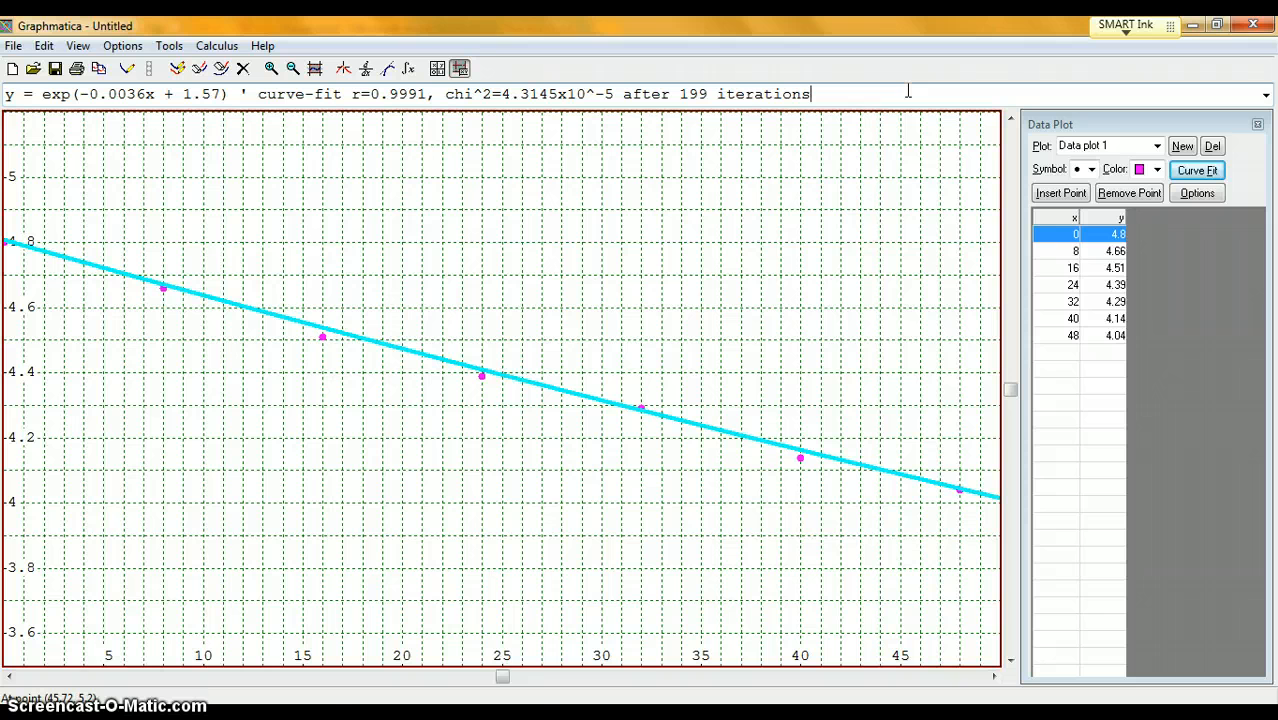